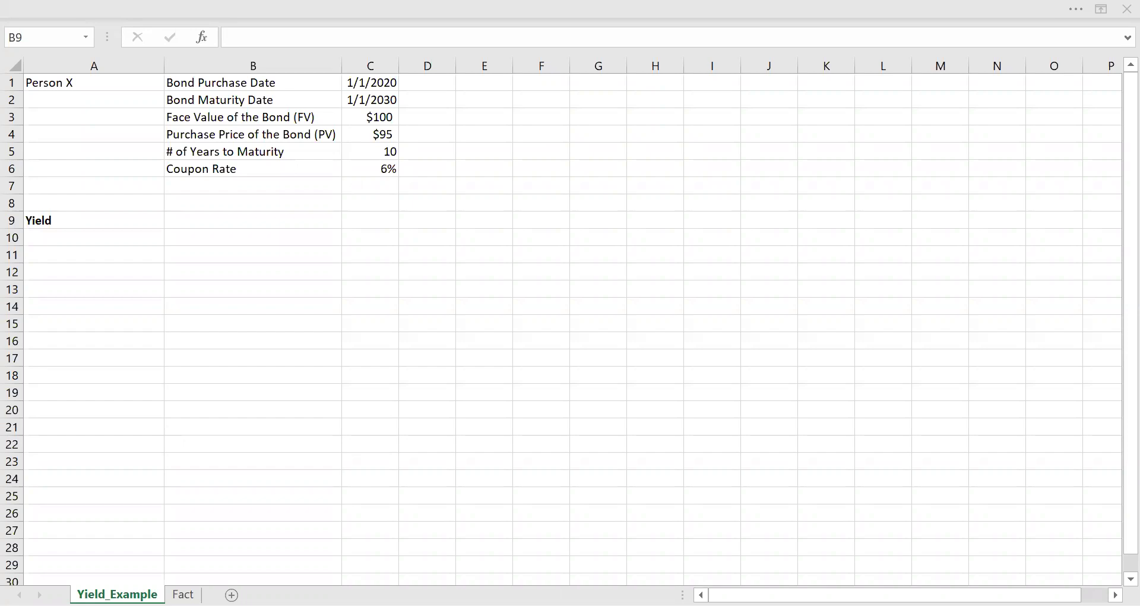
Step: In B9 begin =YIELD( with purchase date C1 and maturity date C2
{"action": "left_click", "coordinate": [253, 219]}
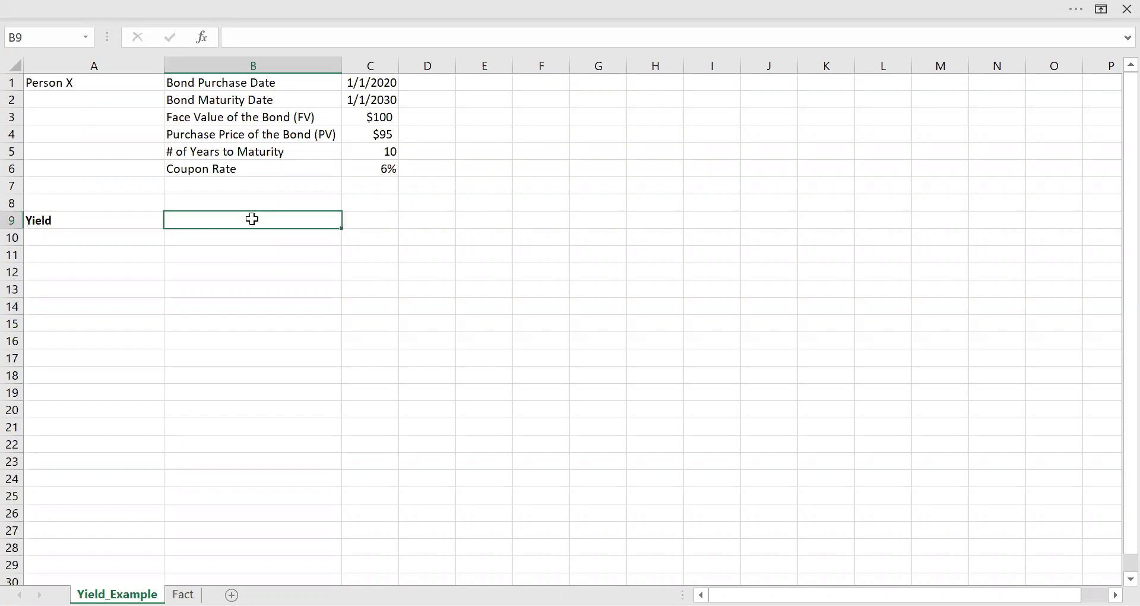
{"action": "type", "text": "=YIELD("}
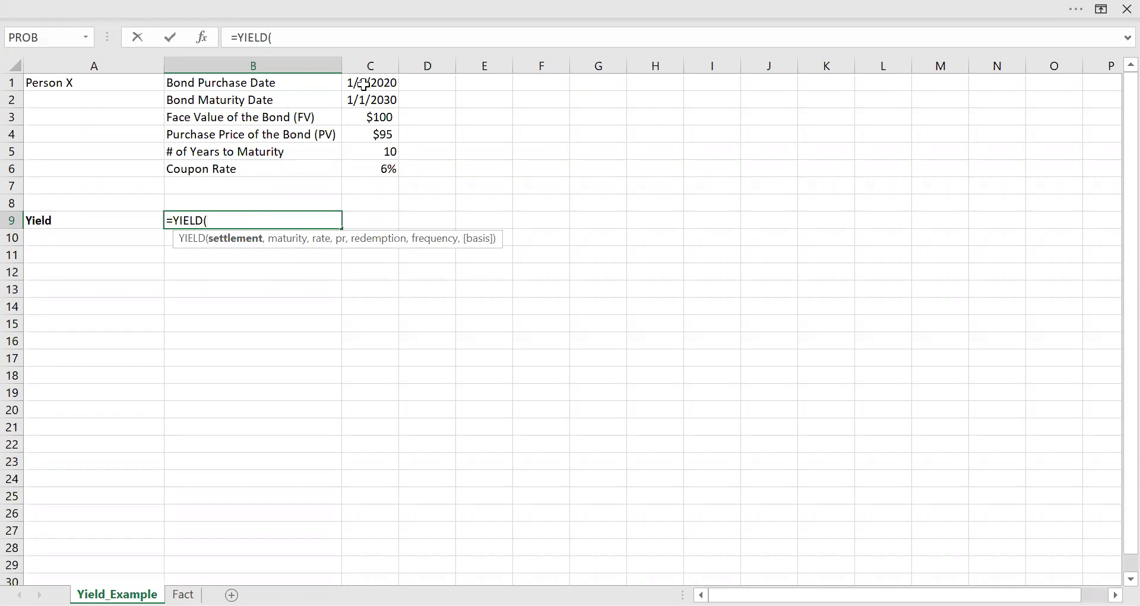
{"action": "left_click", "coordinate": [365, 85]}
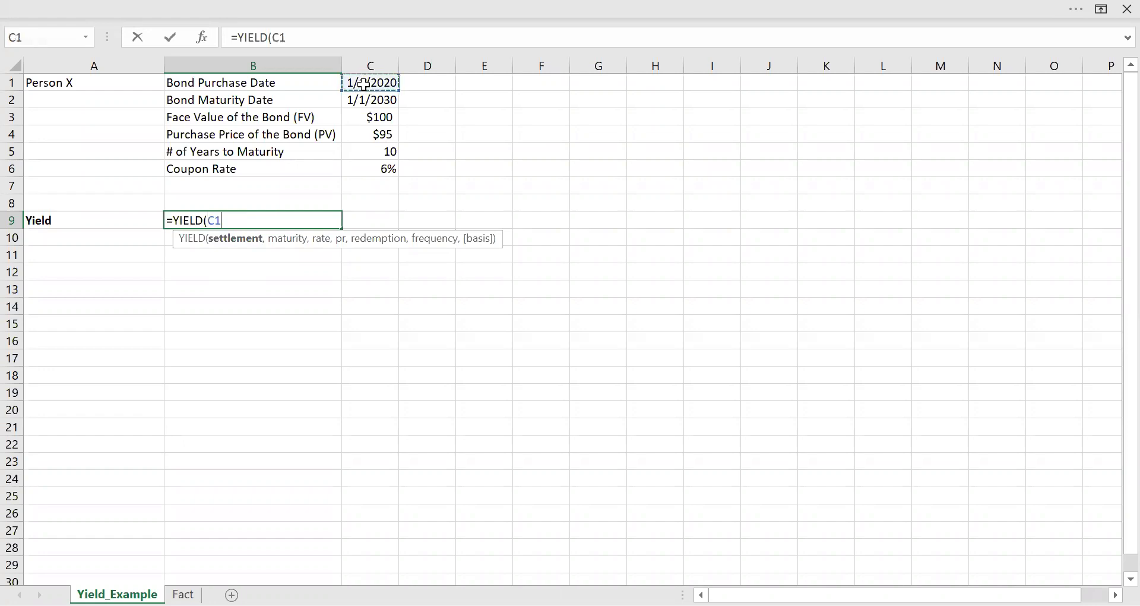
{"action": "type", "text": ","}
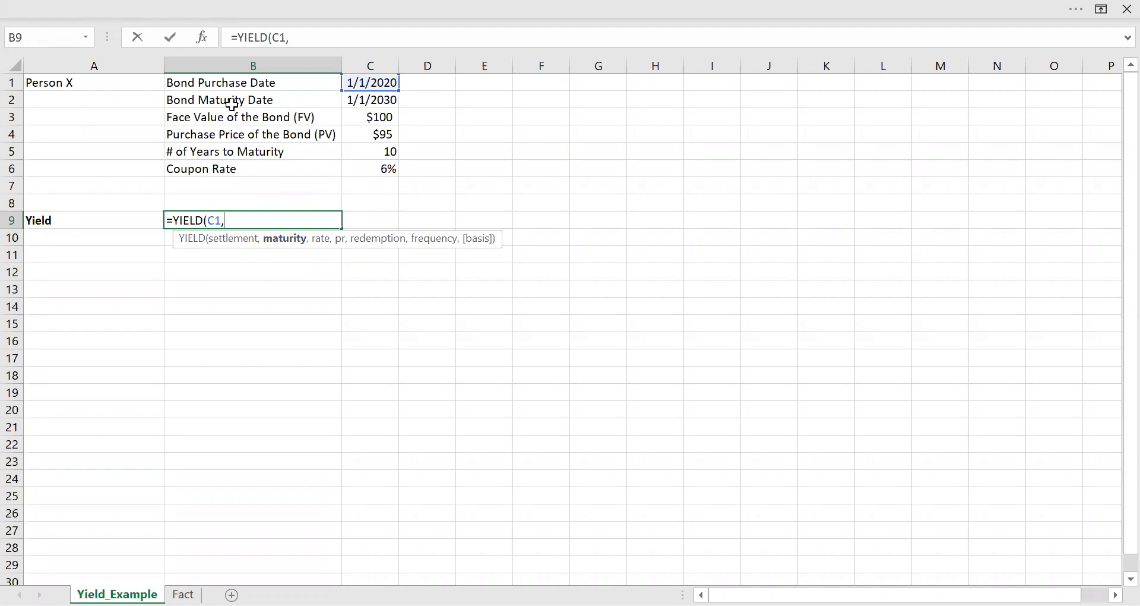
{"action": "left_click", "coordinate": [380, 102]}
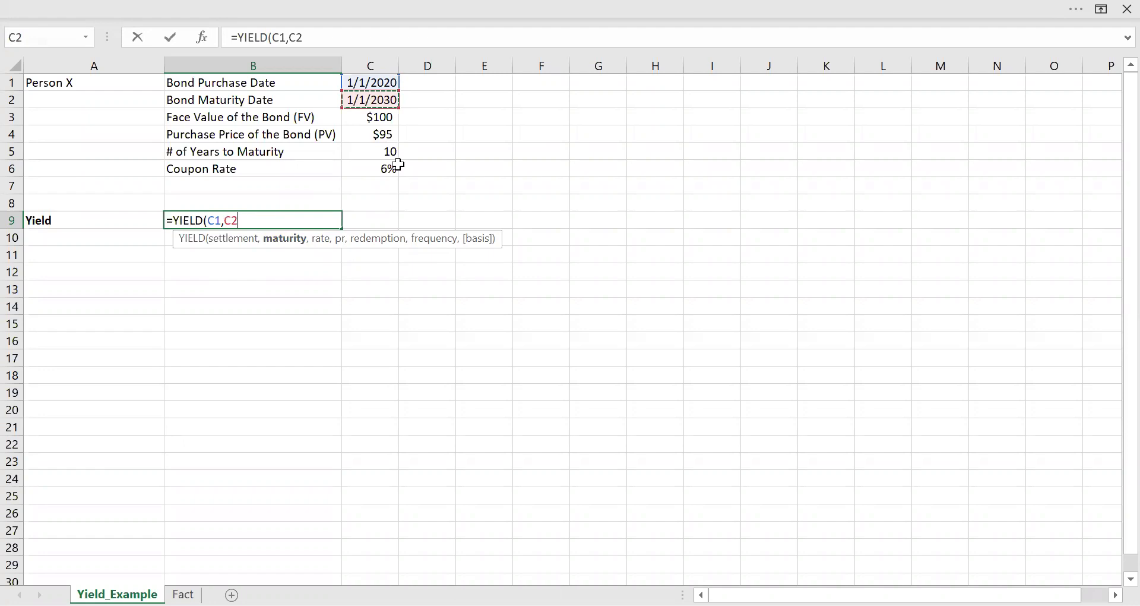
{"action": "type", "text": ","}
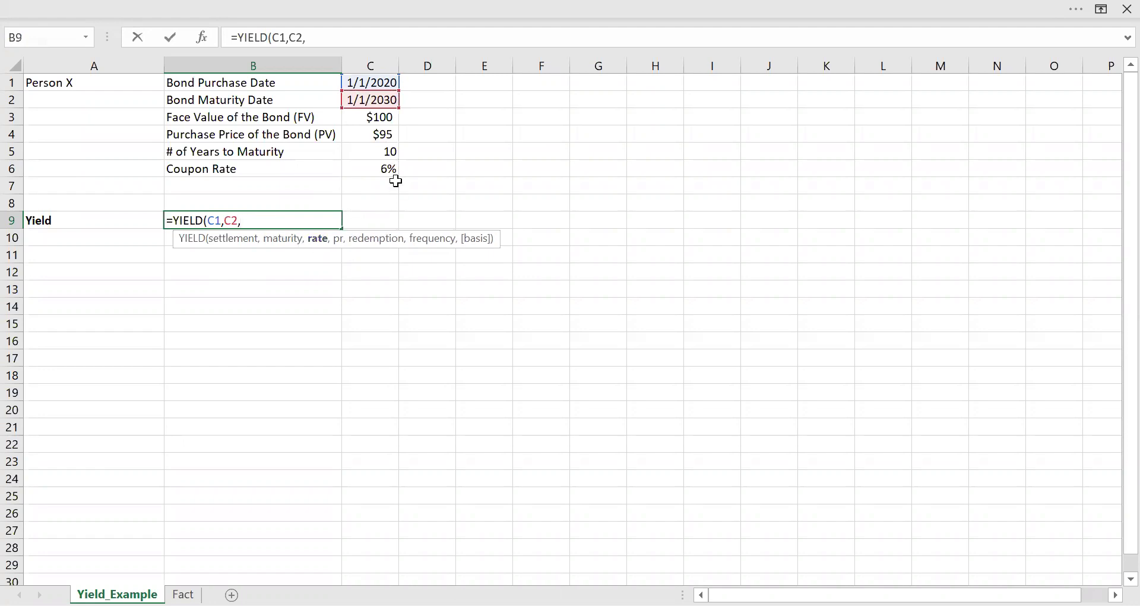
Step: Add coupon rate C6, purchase price C4 and face value C3 as the next arguments
{"action": "left_click", "coordinate": [376, 174]}
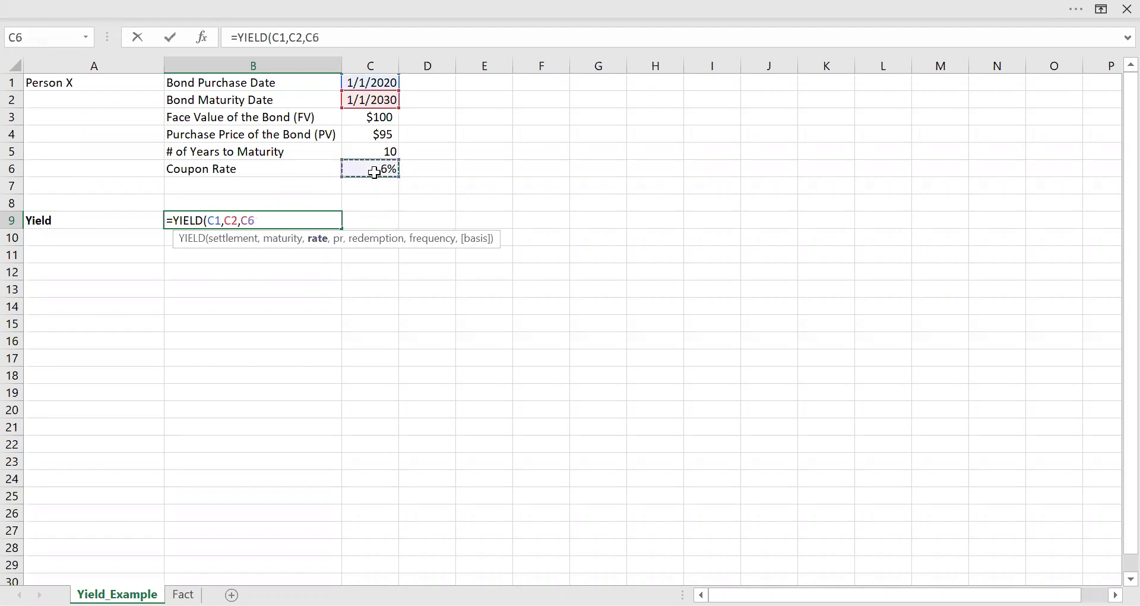
{"action": "type", "text": ","}
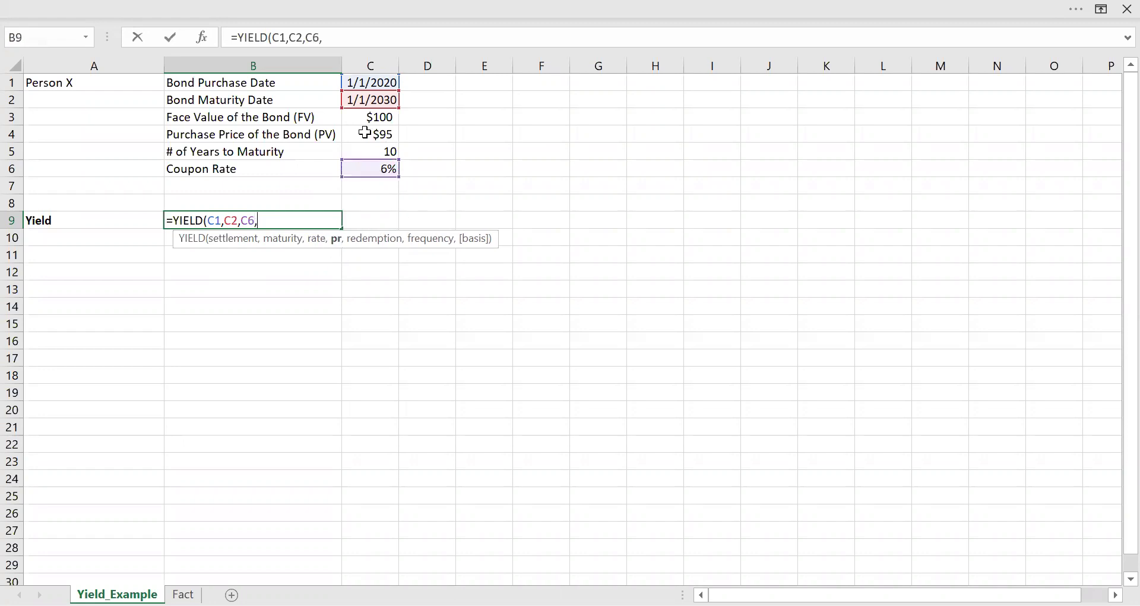
{"action": "left_click", "coordinate": [366, 135]}
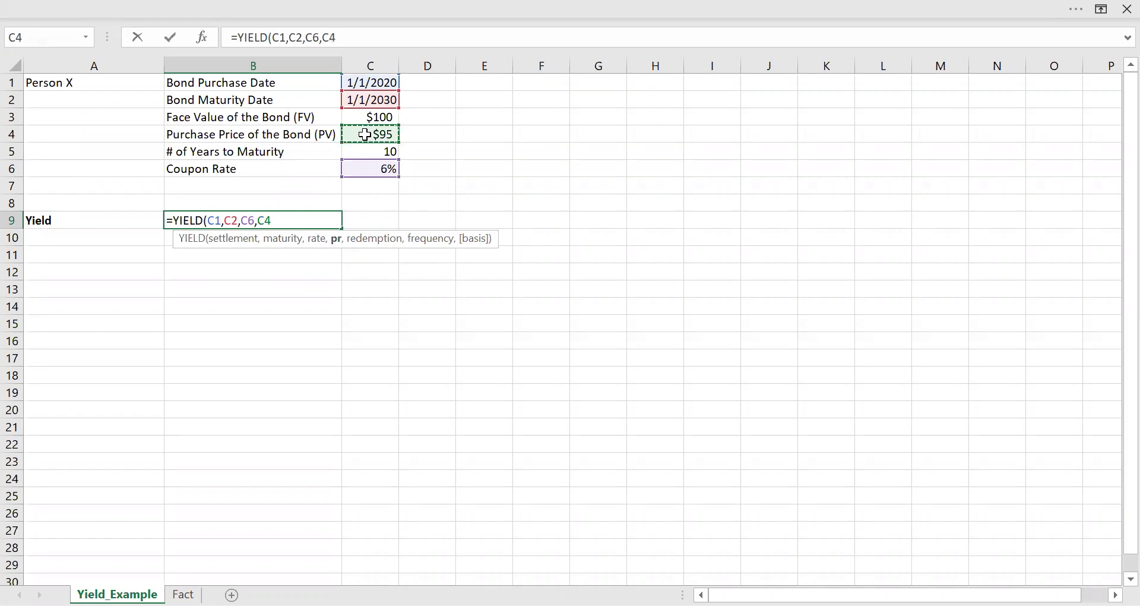
{"action": "type", "text": ","}
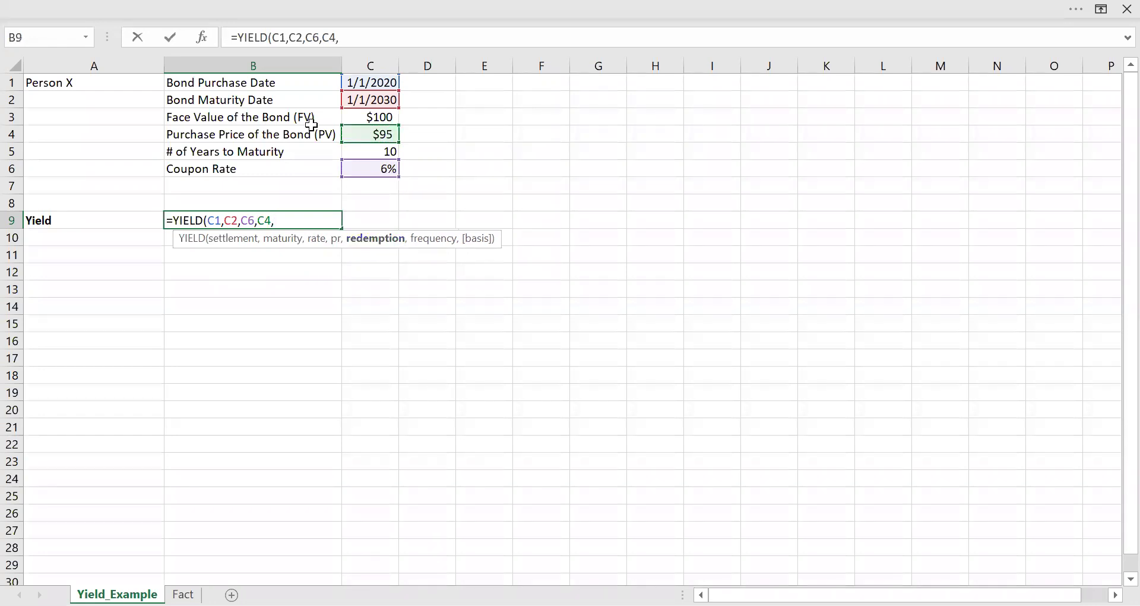
{"action": "left_click", "coordinate": [366, 117]}
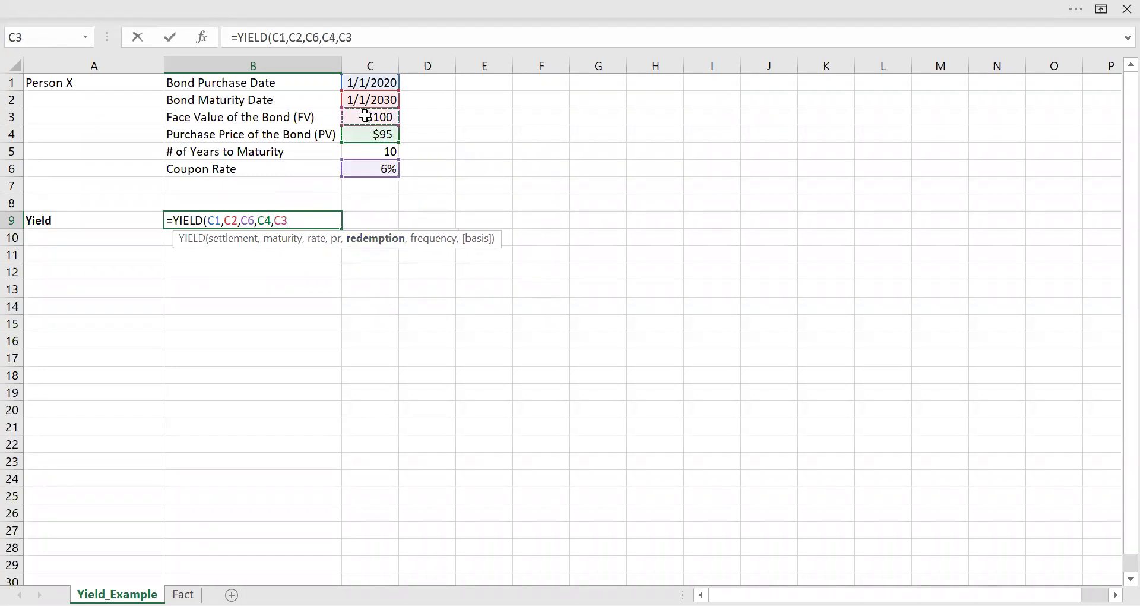
{"action": "type", "text": ","}
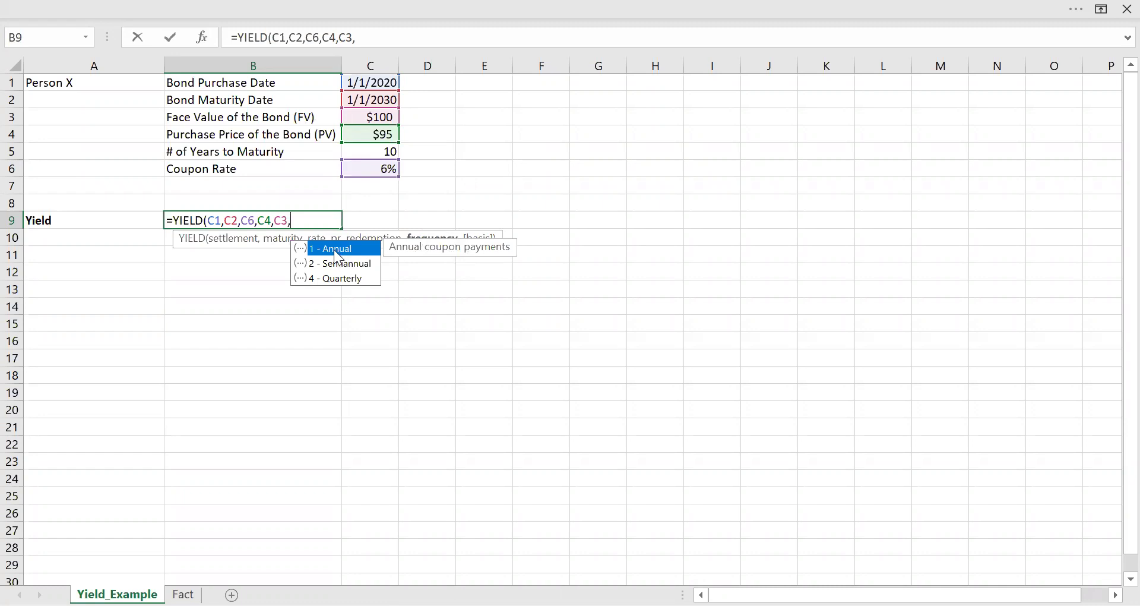
Step: Finish the B9 formula with '1 - Annual' frequency, giving a 6.702% yield, and recheck it
{"action": "double_click", "coordinate": [335, 250]}
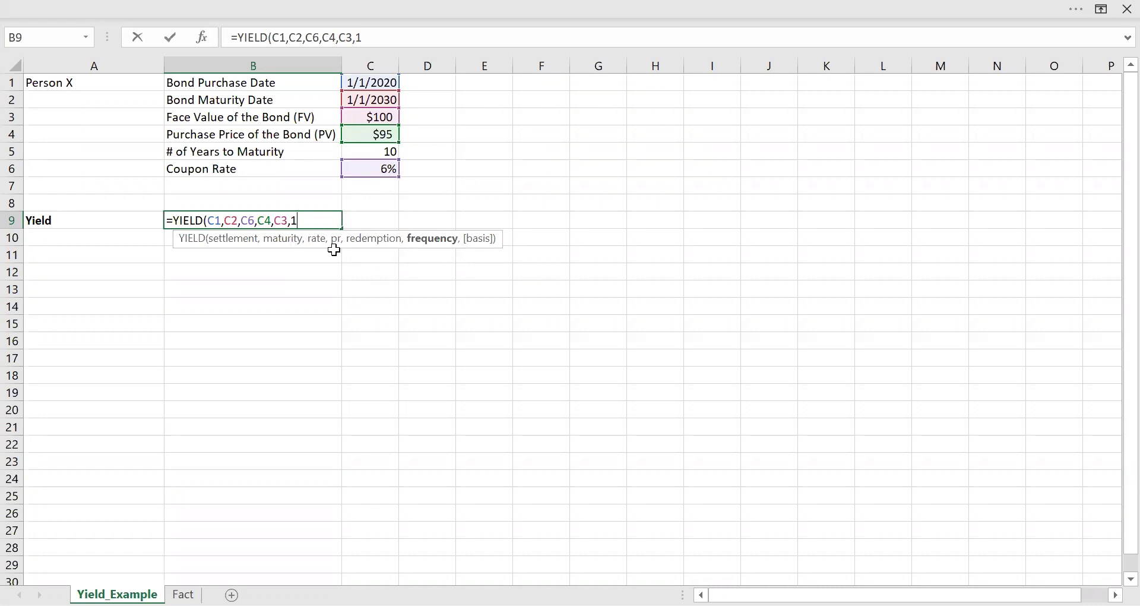
{"action": "type", "text": ")"}
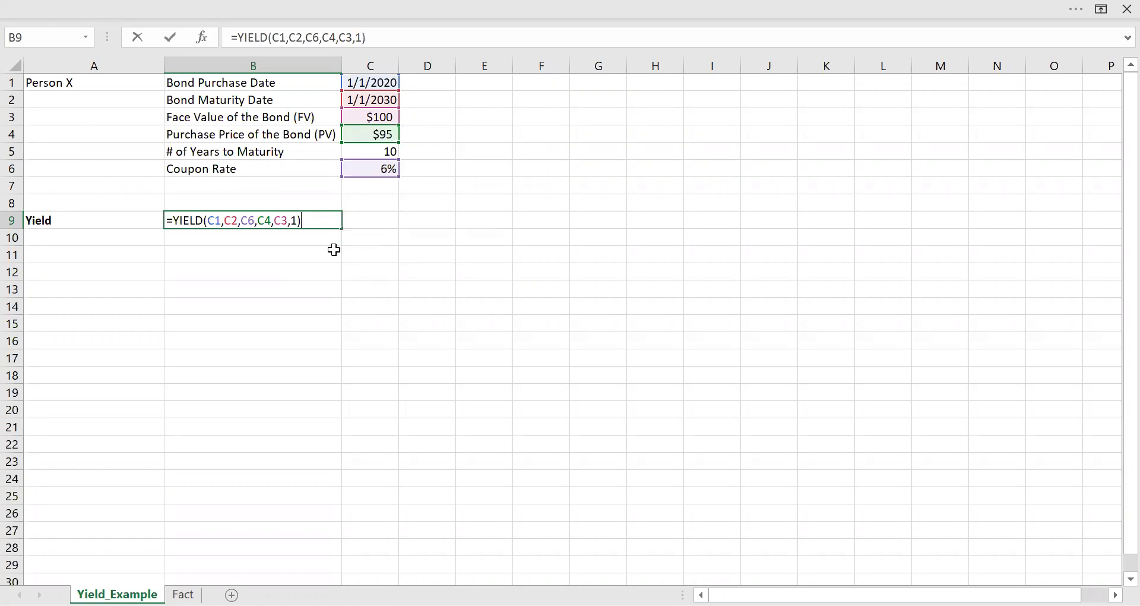
{"action": "key", "text": "Return"}
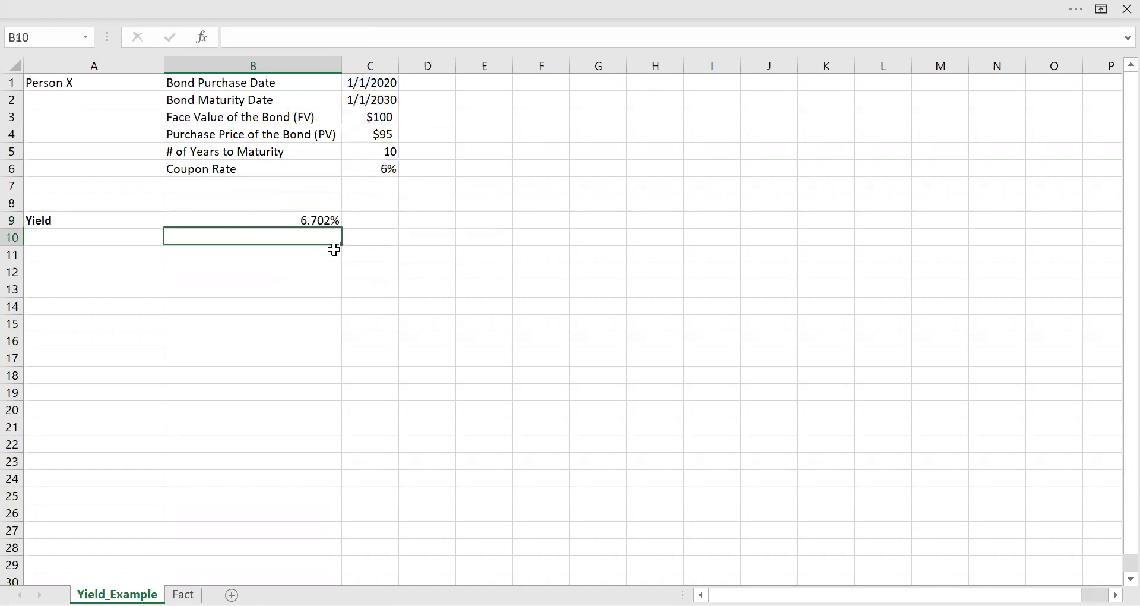
{"action": "left_click", "coordinate": [299, 223]}
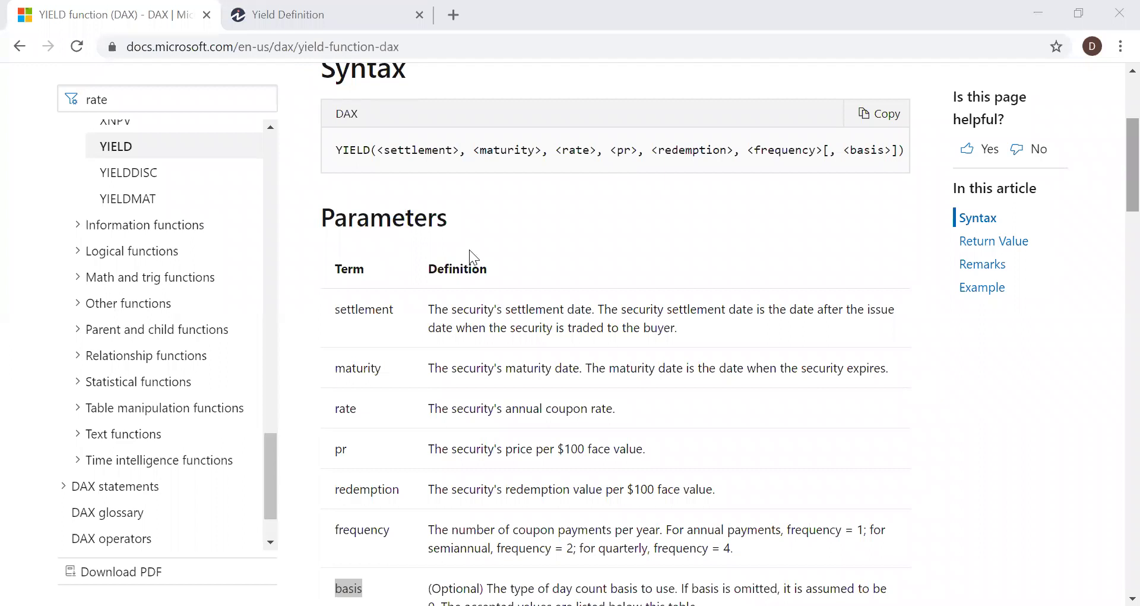
Step: Read the DAX YIELD Parameters section, highlighting the pr, redemption and frequency names
{"action": "scroll", "coordinate": [1116, 184], "scroll_direction": "up", "scroll_amount": 1}
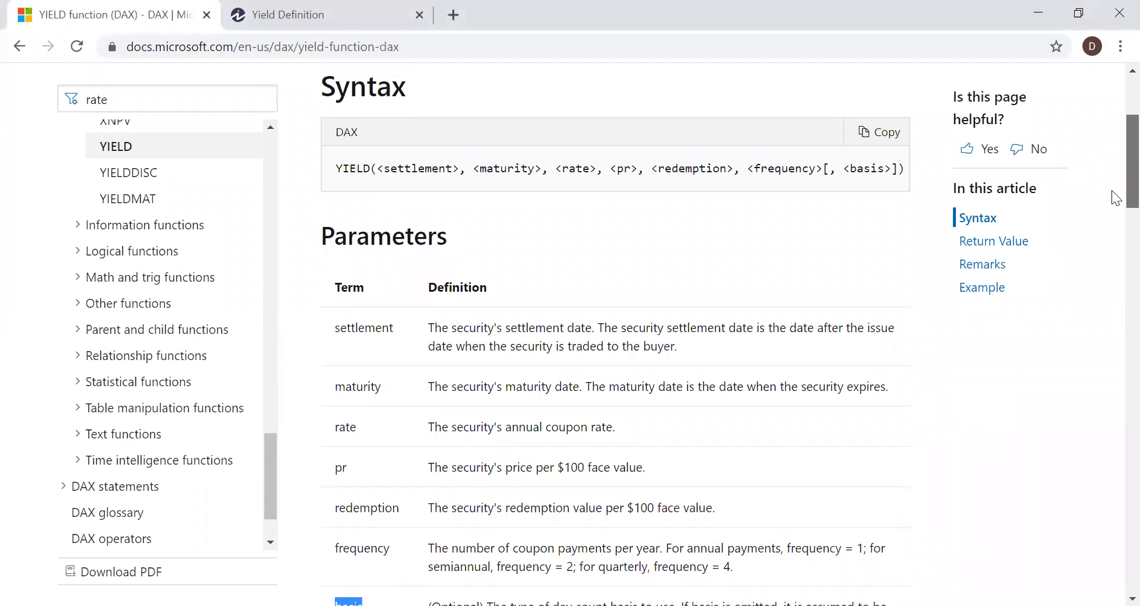
{"action": "scroll", "coordinate": [1116, 196], "scroll_direction": "down", "scroll_amount": 1}
{"action": "left_click", "coordinate": [473, 245]}
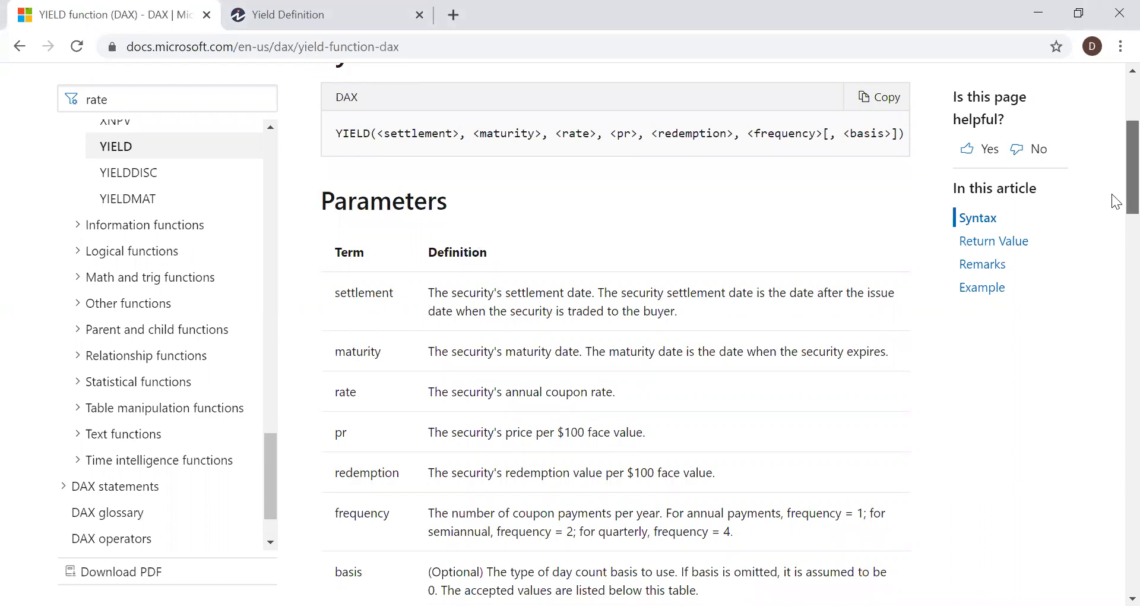
{"action": "scroll", "coordinate": [1117, 202], "scroll_direction": "down", "scroll_amount": 1}
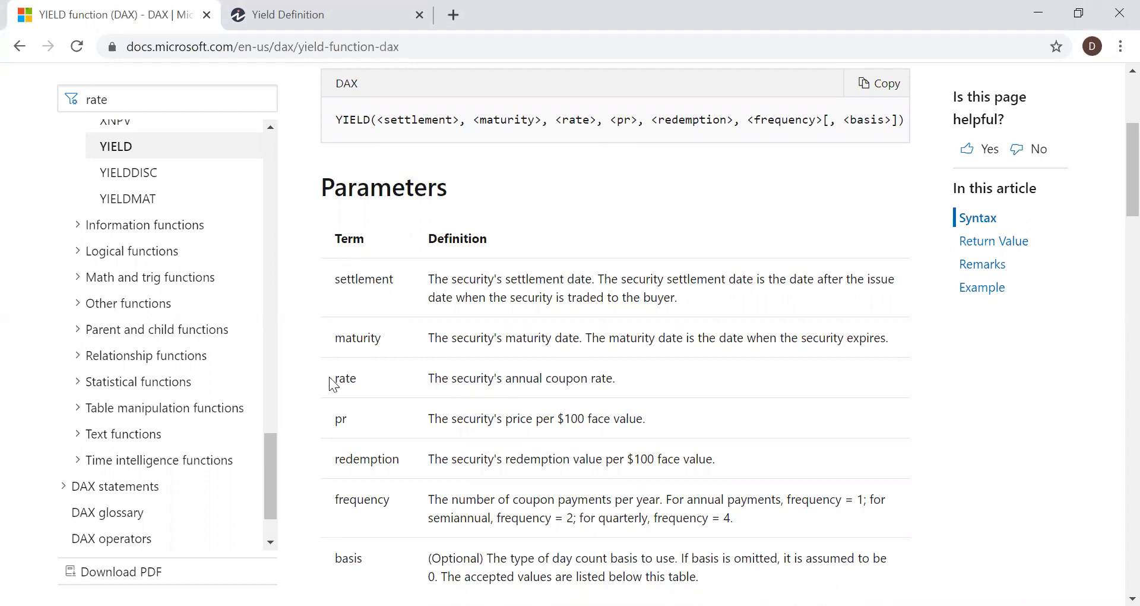
{"action": "left_click_drag", "start_coordinate": [333, 419], "coordinate": [359, 418]}
{"action": "left_click_drag", "start_coordinate": [333, 458], "coordinate": [400, 458]}
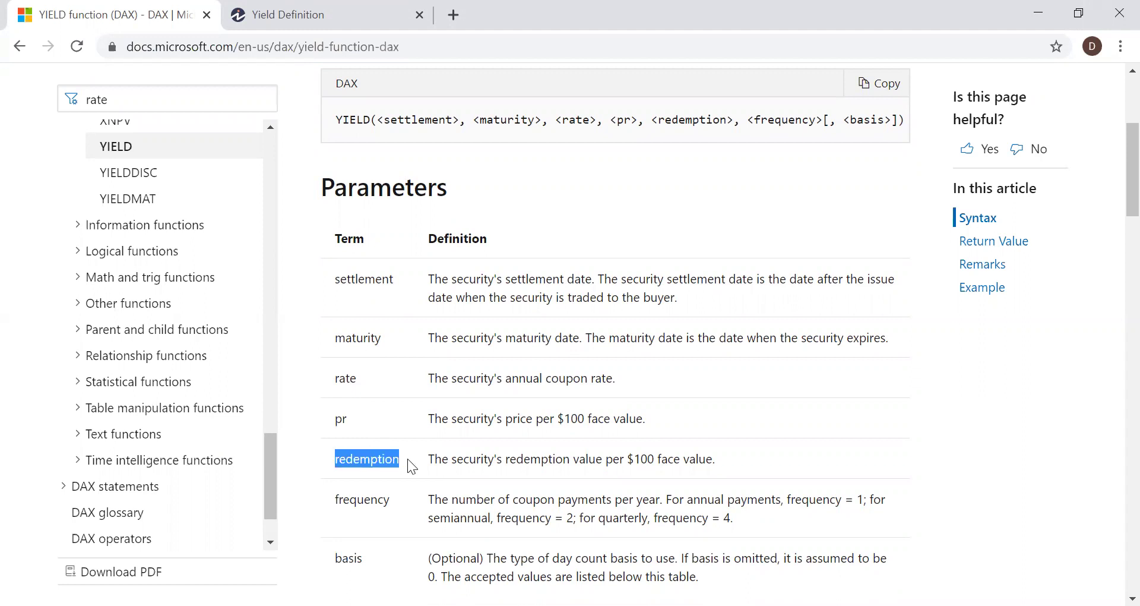
{"action": "left_click", "coordinate": [408, 464]}
{"action": "left_click_drag", "start_coordinate": [333, 500], "coordinate": [365, 500]}
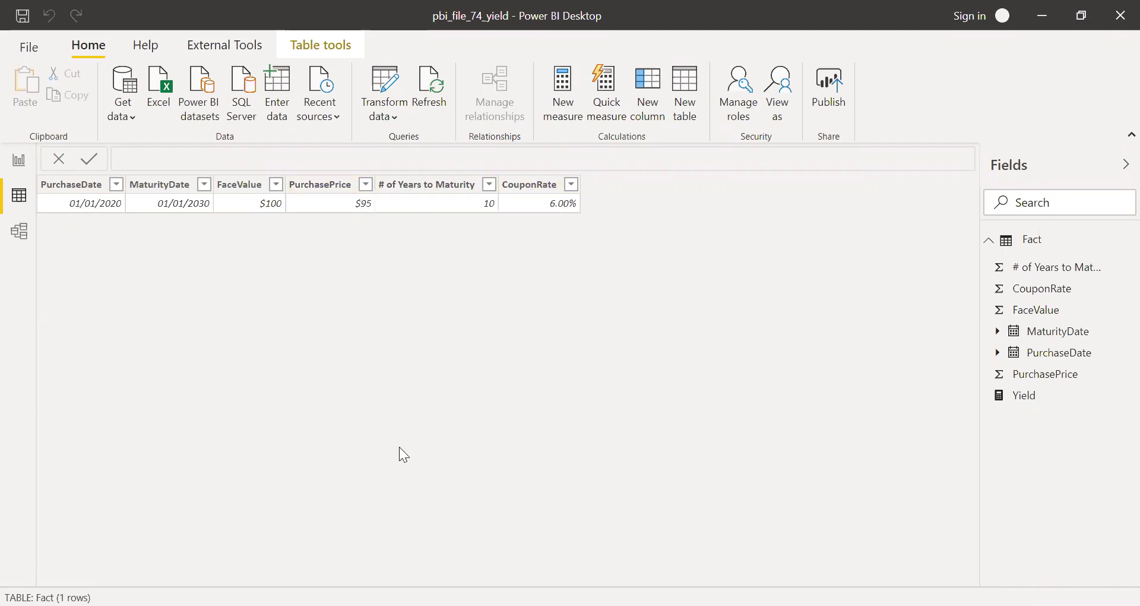
Step: Switch to Report view and select the table visual showing the bond fields
{"action": "left_click", "coordinate": [19, 167]}
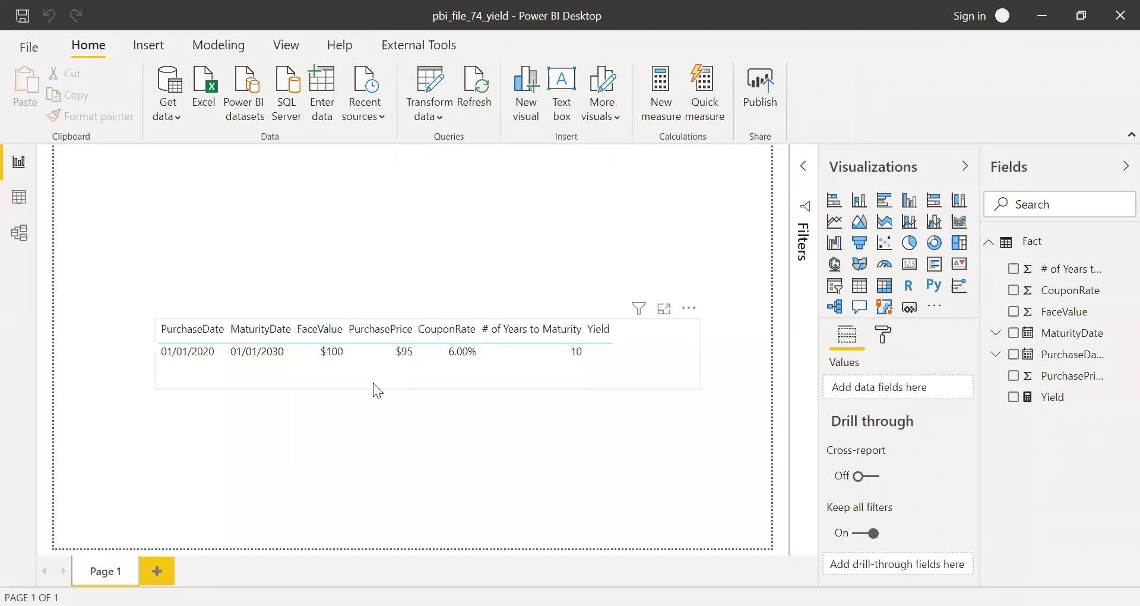
{"action": "left_click", "coordinate": [373, 383]}
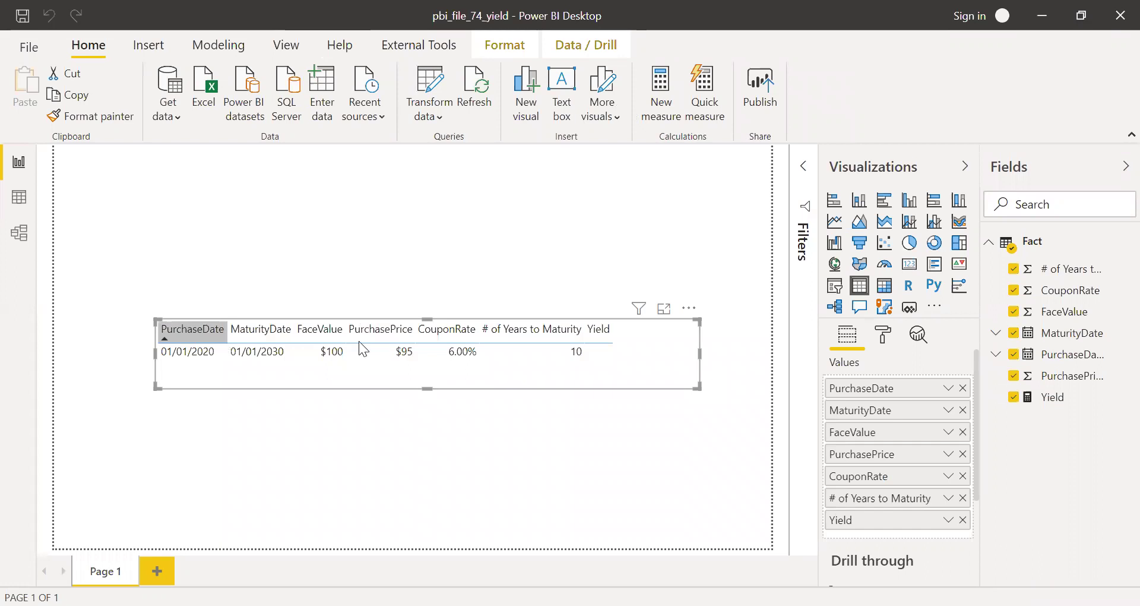
Step: Start a new measure in the Fact table, then delete the typed 'Yield = yi' text
{"action": "right_click", "coordinate": [1033, 251]}
{"action": "left_click", "coordinate": [1034, 25]}
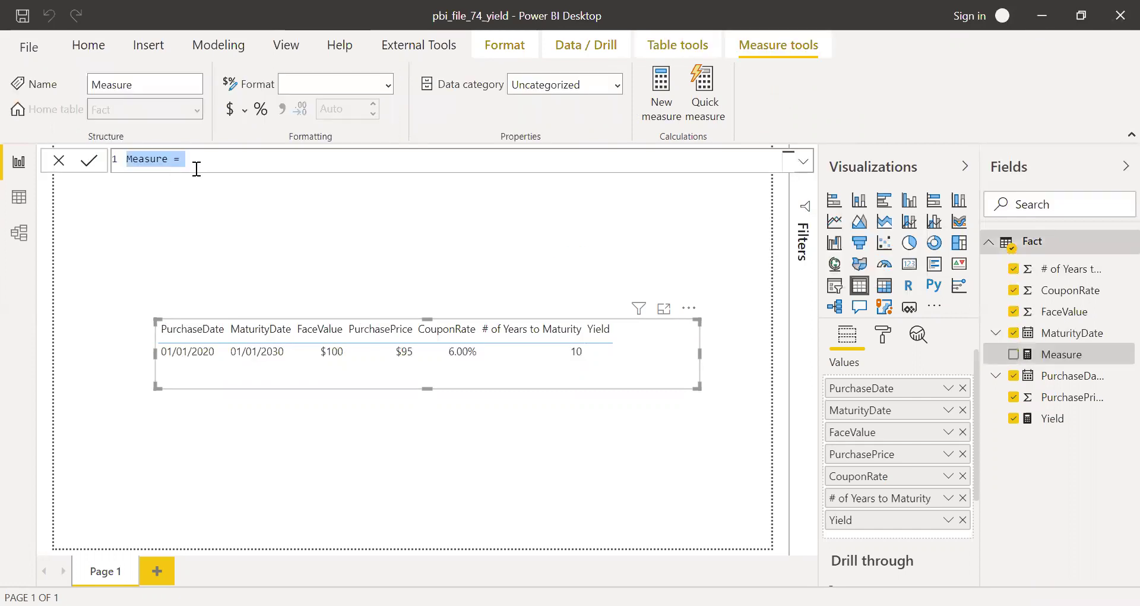
{"action": "type", "text": "Yield = yi"}
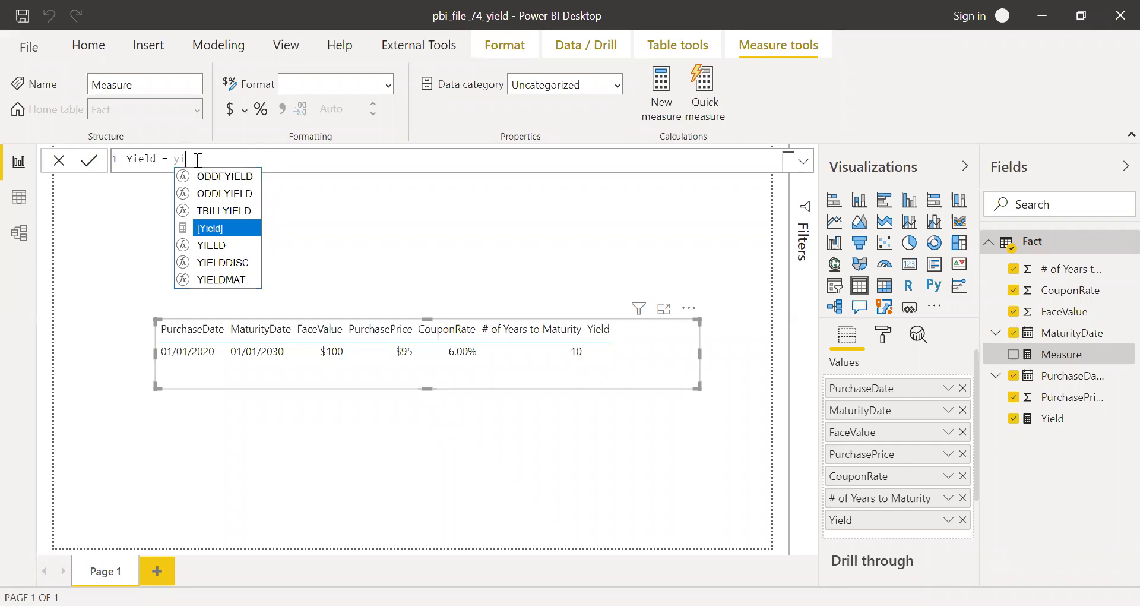
{"action": "left_click_drag", "start_coordinate": [186, 160], "coordinate": [107, 166]}
{"action": "key", "text": "BackSpace"}
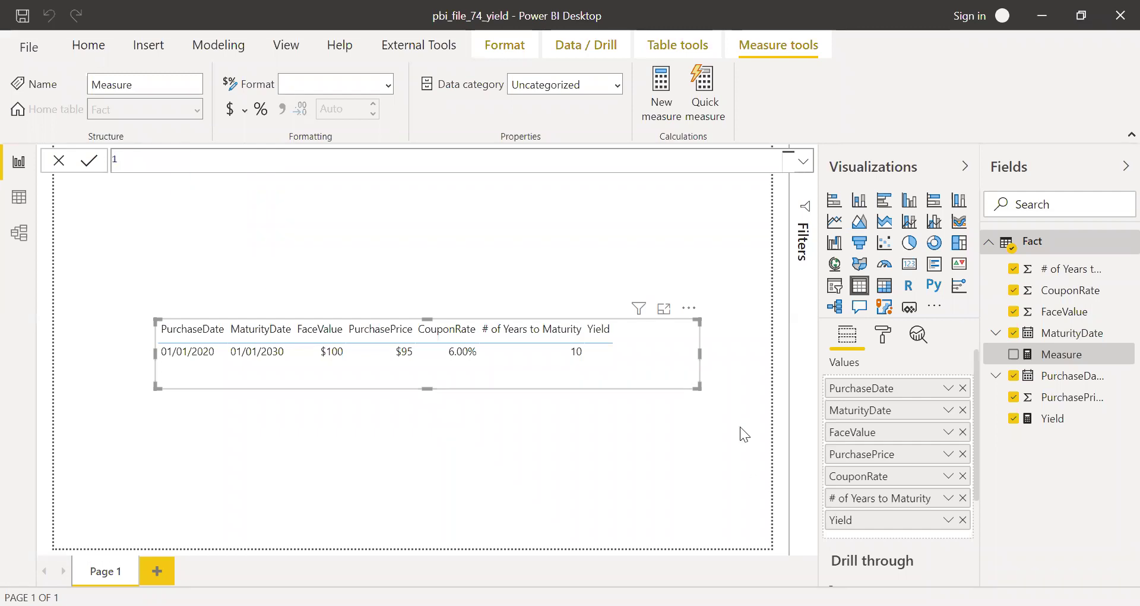
Step: Edit the Yield measure to YIELD(SELECTEDVALUE('Fact'[PurchaseDate]) as the settlement argument
{"action": "left_click", "coordinate": [1053, 416]}
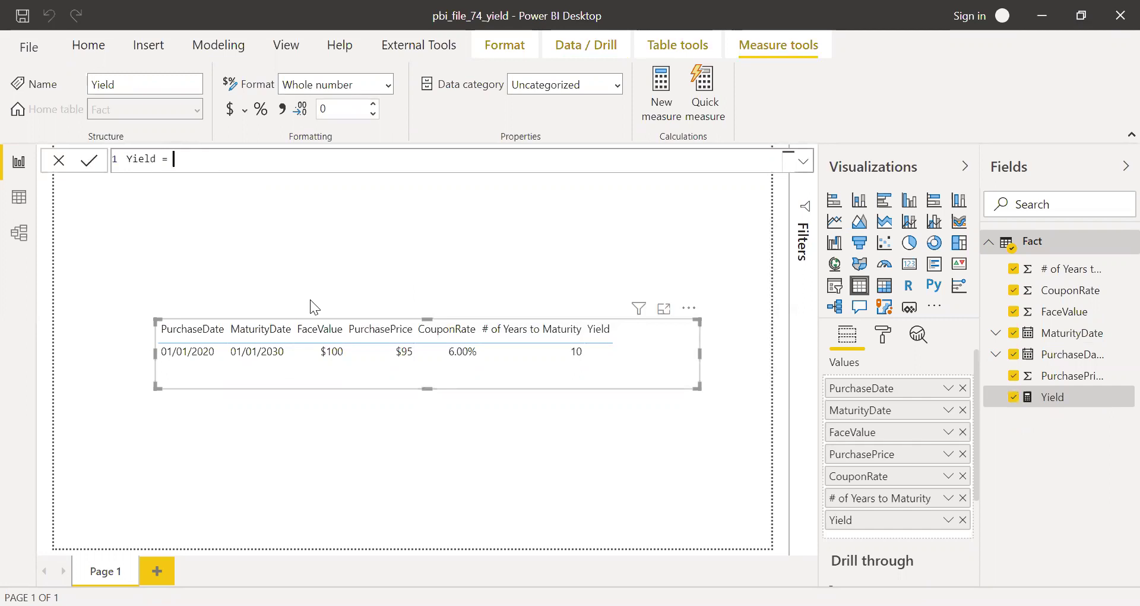
{"action": "type", "text": "yil"}
{"action": "key", "text": "BackSpace"}
{"action": "type", "text": "e"}
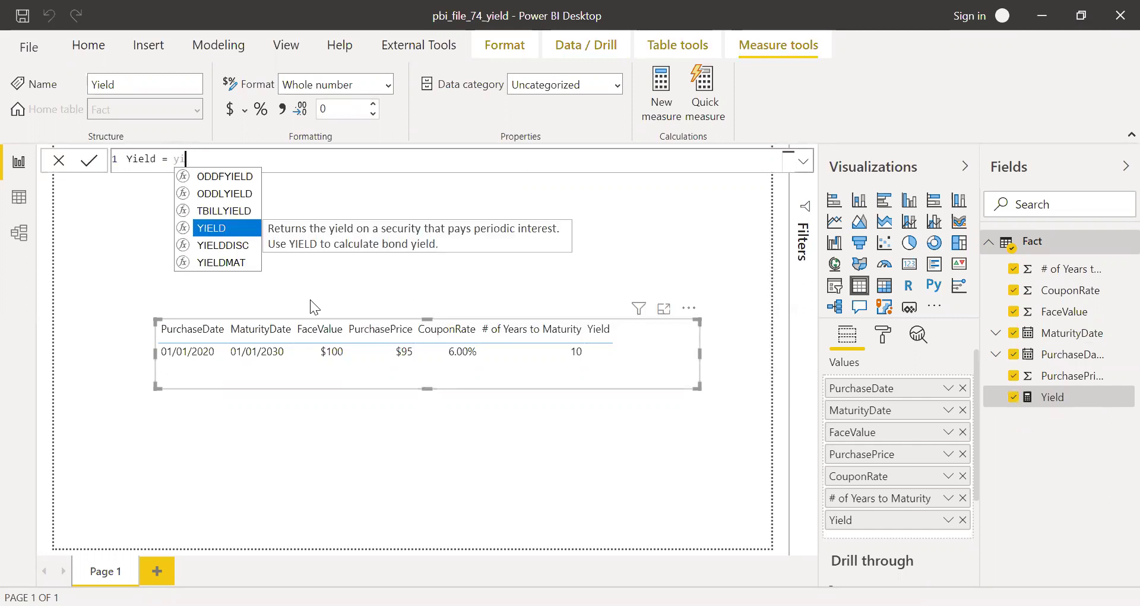
{"action": "key", "text": "Tab"}
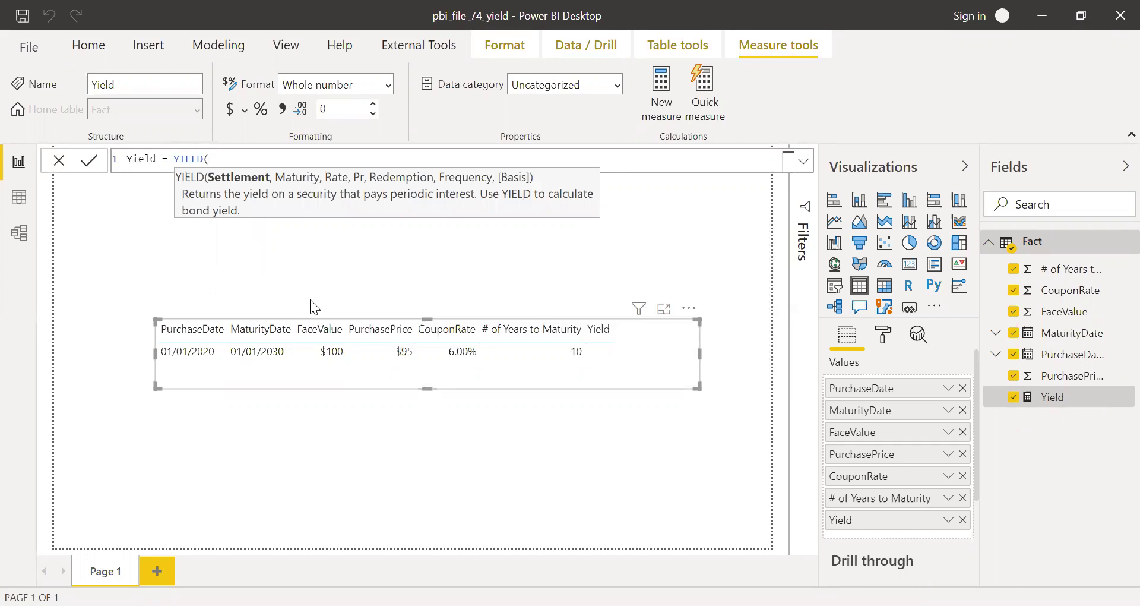
{"action": "type", "text": "p"}
{"action": "key", "text": "BackSpace"}
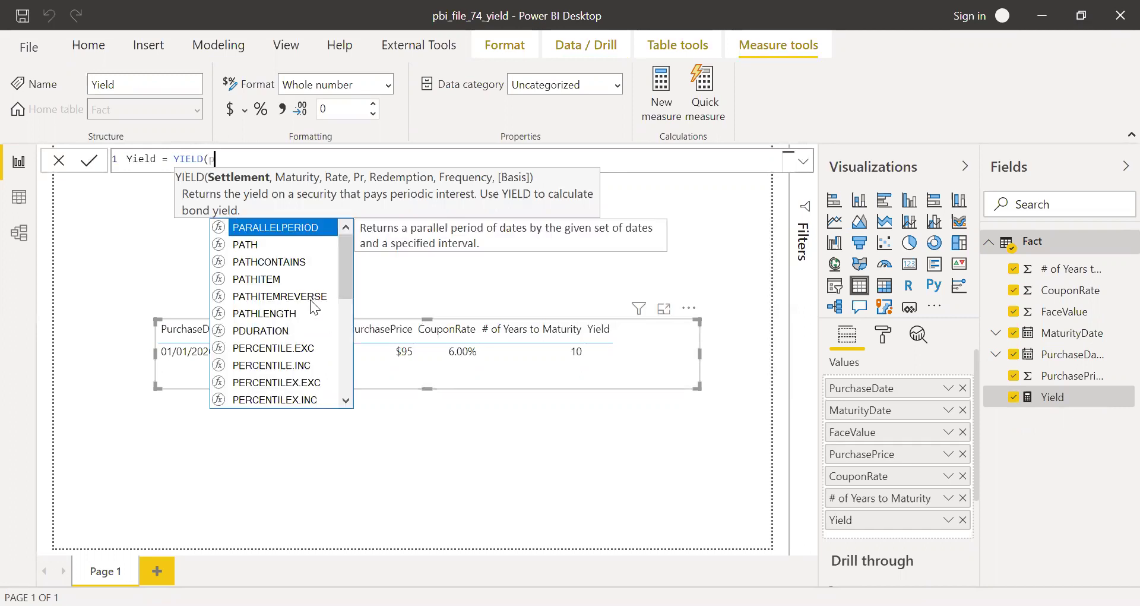
{"action": "type", "text": "sel"}
{"action": "key", "text": "Down"}
{"action": "key", "text": "Down"}
{"action": "key", "text": "Down"}
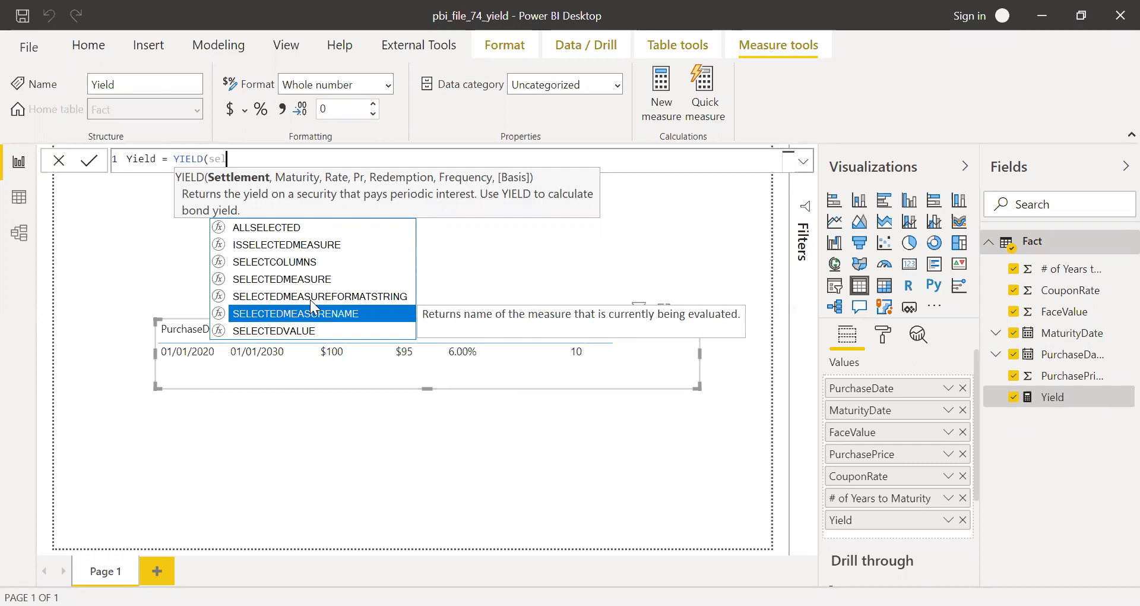
{"action": "key", "text": "Down"}
{"action": "key", "text": "Tab"}
{"action": "key", "text": "Down"}
{"action": "key", "text": "Down"}
{"action": "key", "text": "Down"}
{"action": "key", "text": "Down"}
{"action": "key", "text": "Down"}
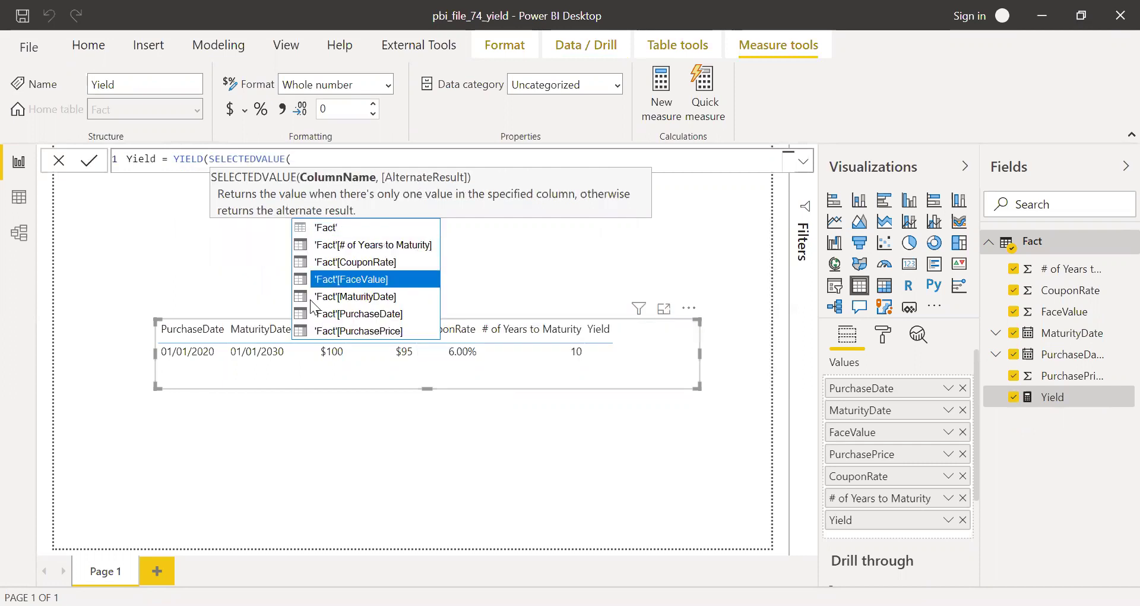
{"action": "key", "text": "Tab"}
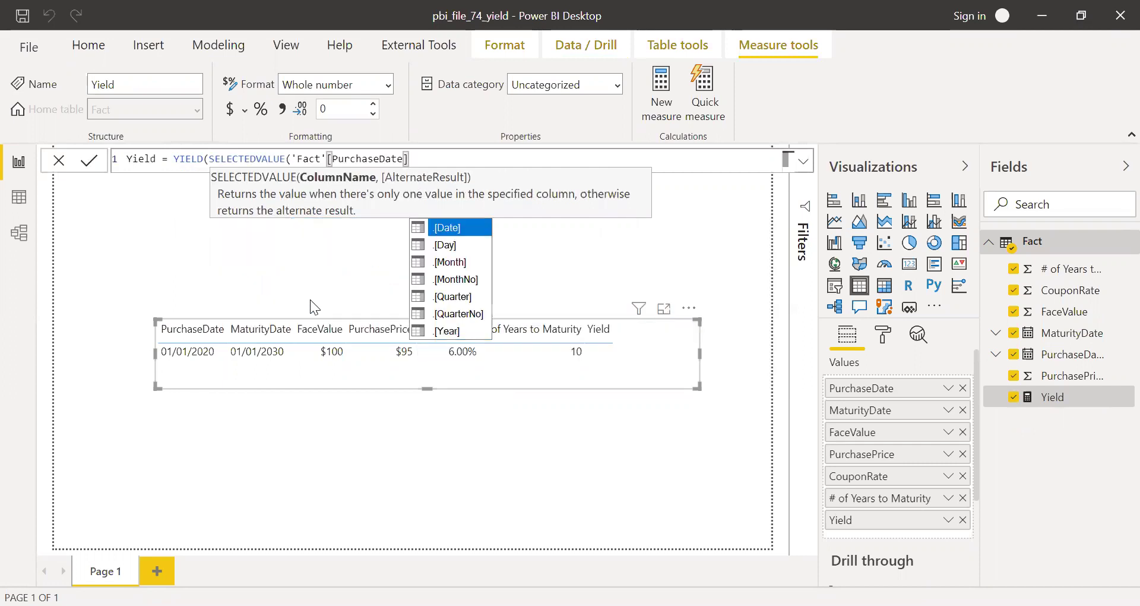
Step: Add SELECTEDVALUE('Fact'[MaturityDate]) as the maturity argument
{"action": "type", "text": "),"}
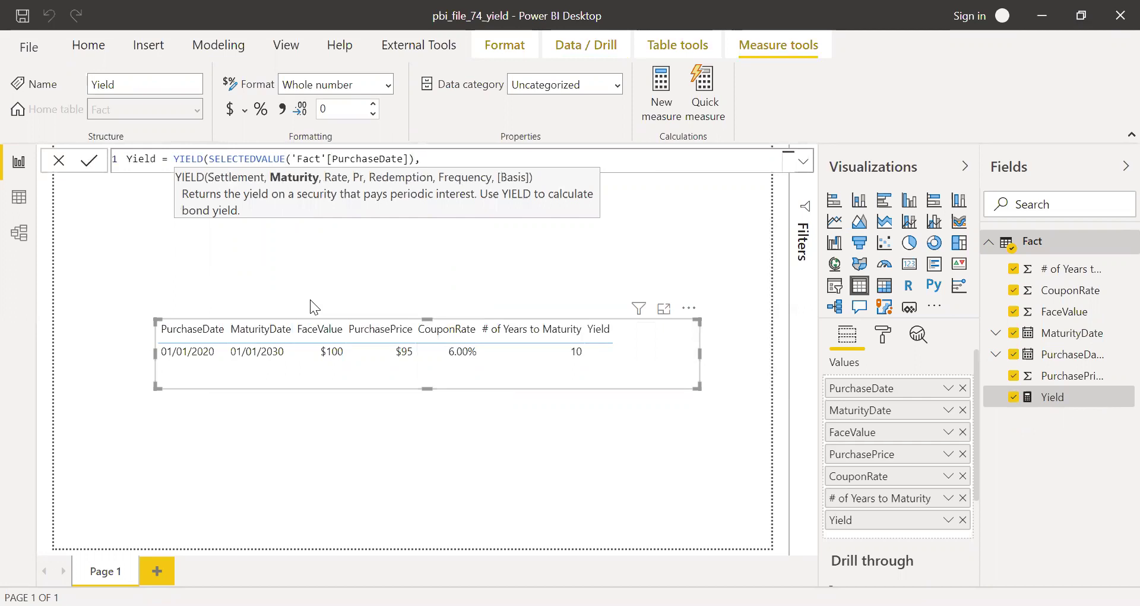
{"action": "type", "text": "sel"}
{"action": "key", "text": "Down"}
{"action": "key", "text": "Down"}
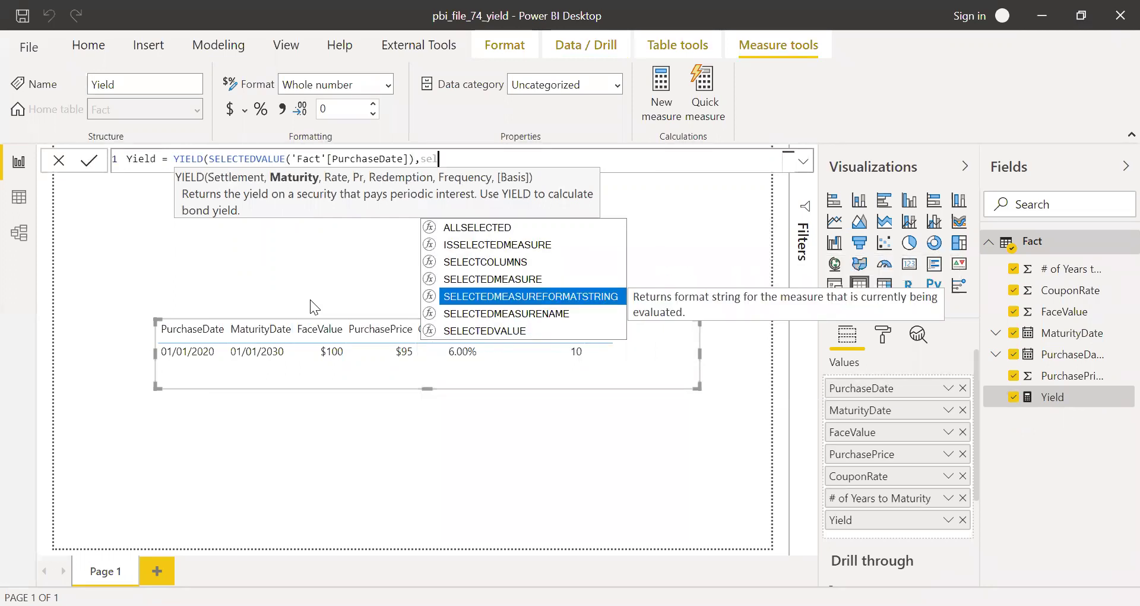
{"action": "key", "text": "Down"}
{"action": "key", "text": "Down"}
{"action": "key", "text": "Tab"}
{"action": "key", "text": "Down"}
{"action": "key", "text": "Down"}
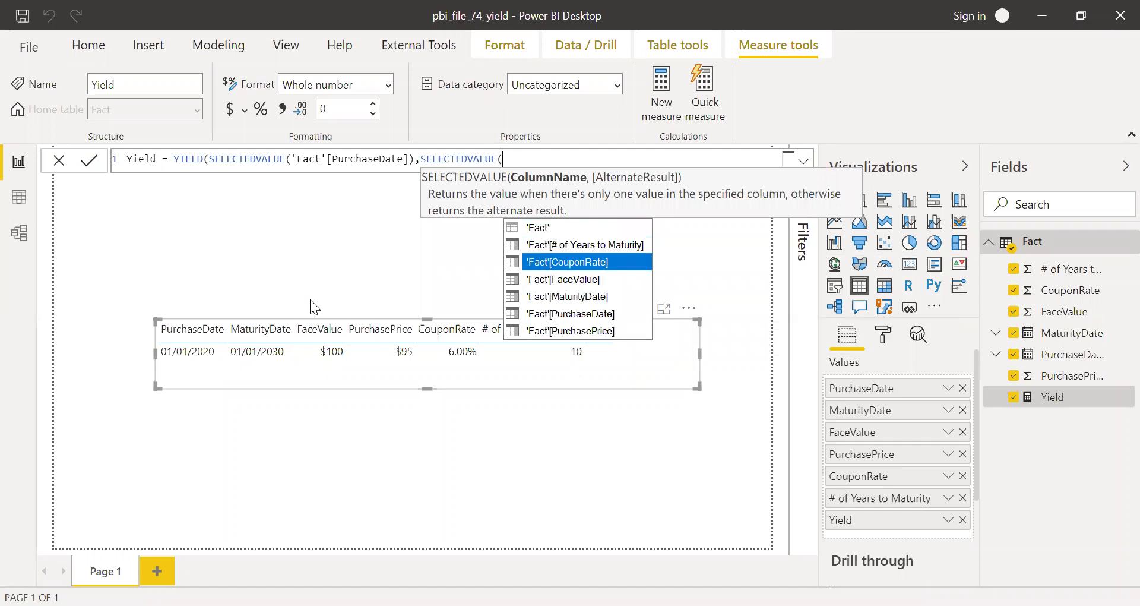
{"action": "key", "text": "Down"}
{"action": "key", "text": "Down"}
{"action": "key", "text": "Tab"}
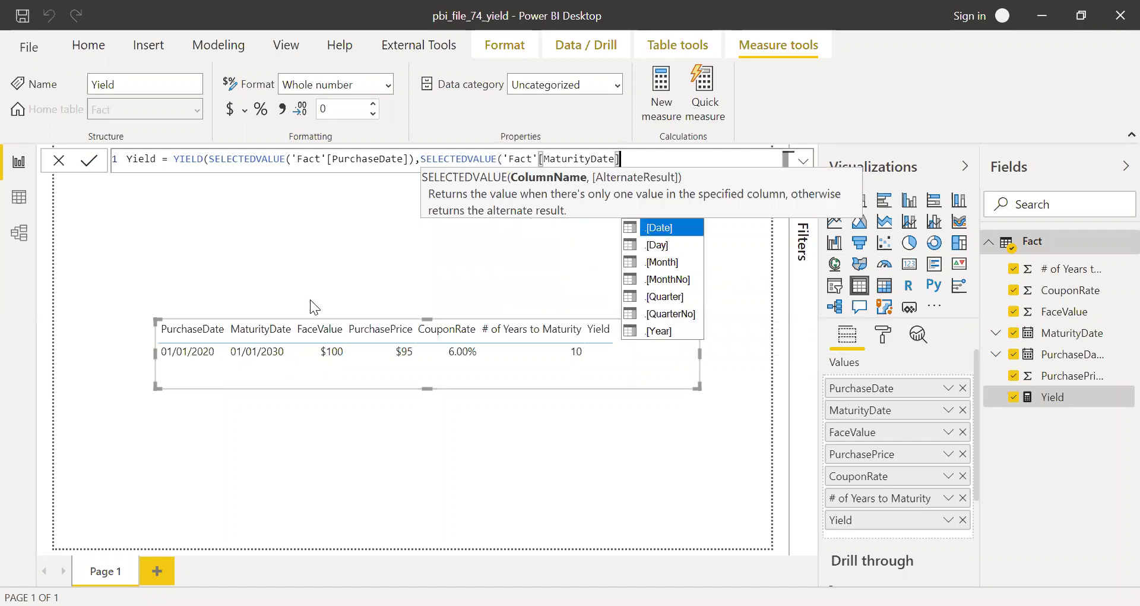
{"action": "type", "text": "),"}
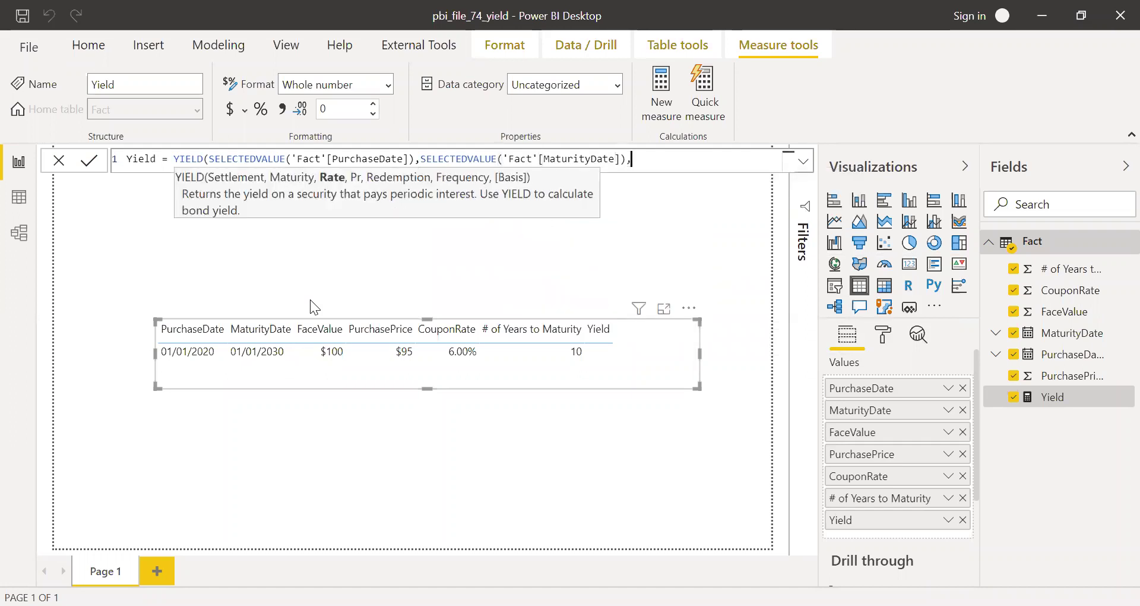
{"action": "type", "text": "sel"}
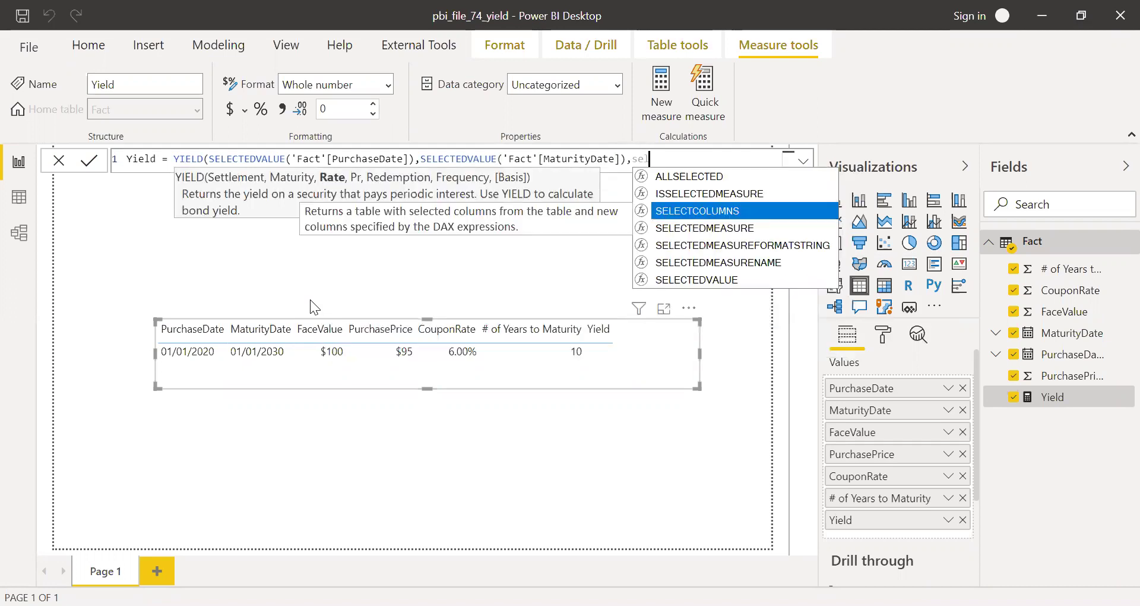
Step: Add SELECTEDVALUE of CouponRate and PurchasePrice as the rate and price arguments
{"action": "key", "text": "Down"}
{"action": "key", "text": "Down"}
{"action": "key", "text": "Down"}
{"action": "key", "text": "Down"}
{"action": "key", "text": "Tab"}
{"action": "type", "text": "cou"}
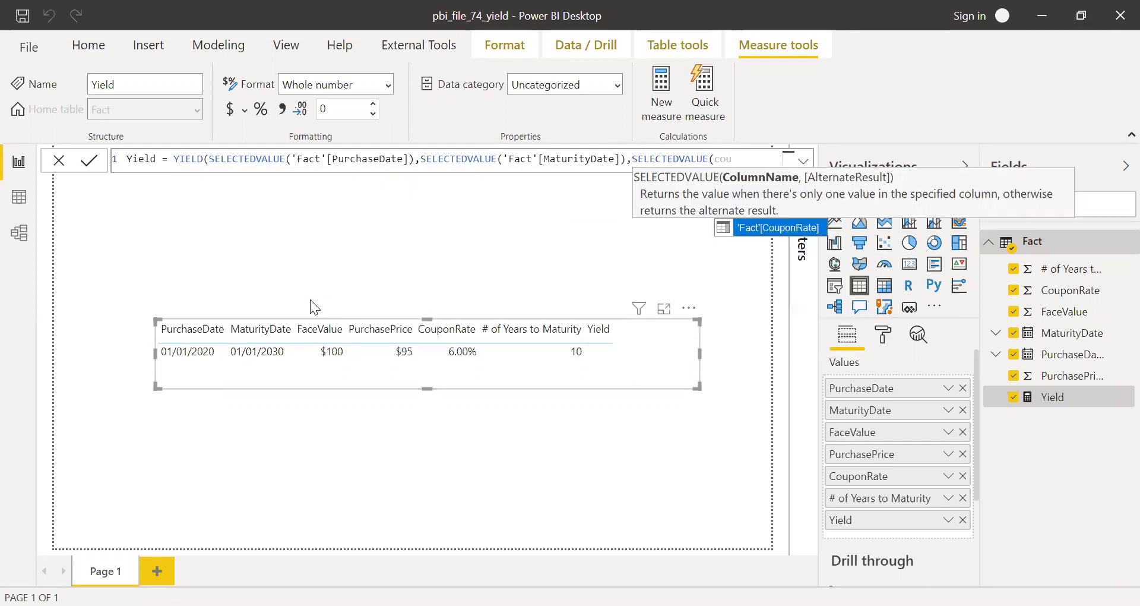
{"action": "key", "text": "Tab"}
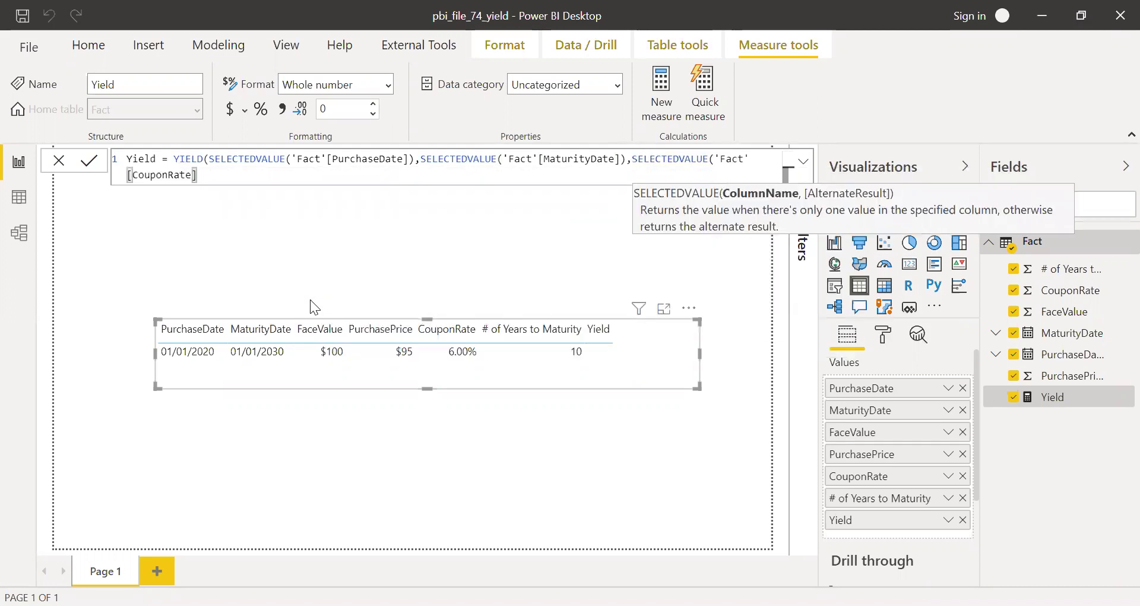
{"action": "type", "text": ")"}
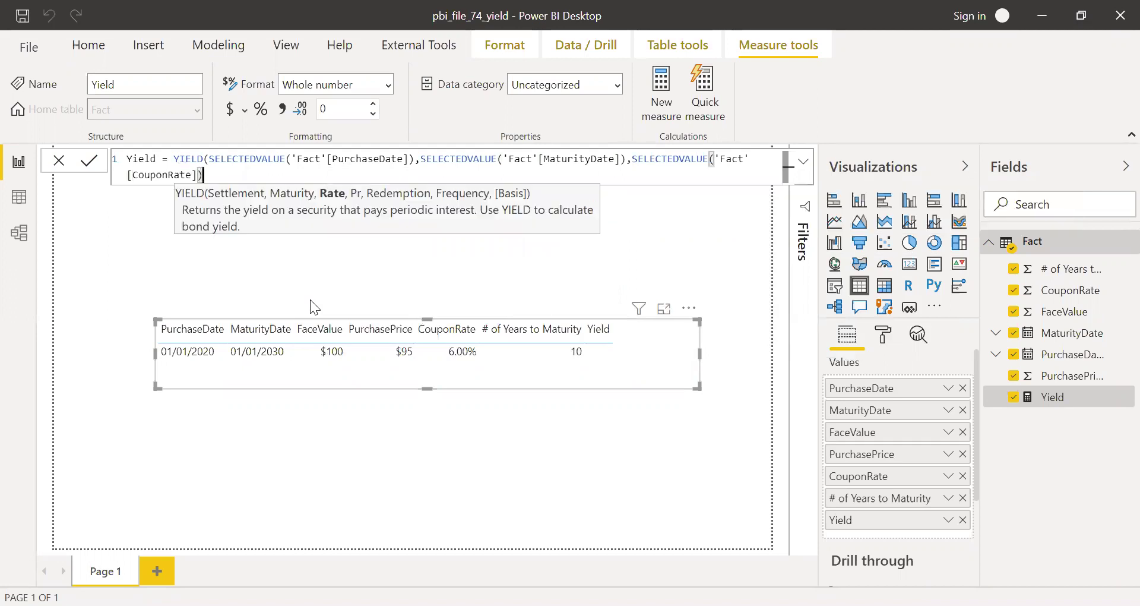
{"action": "type", "text": ",se"}
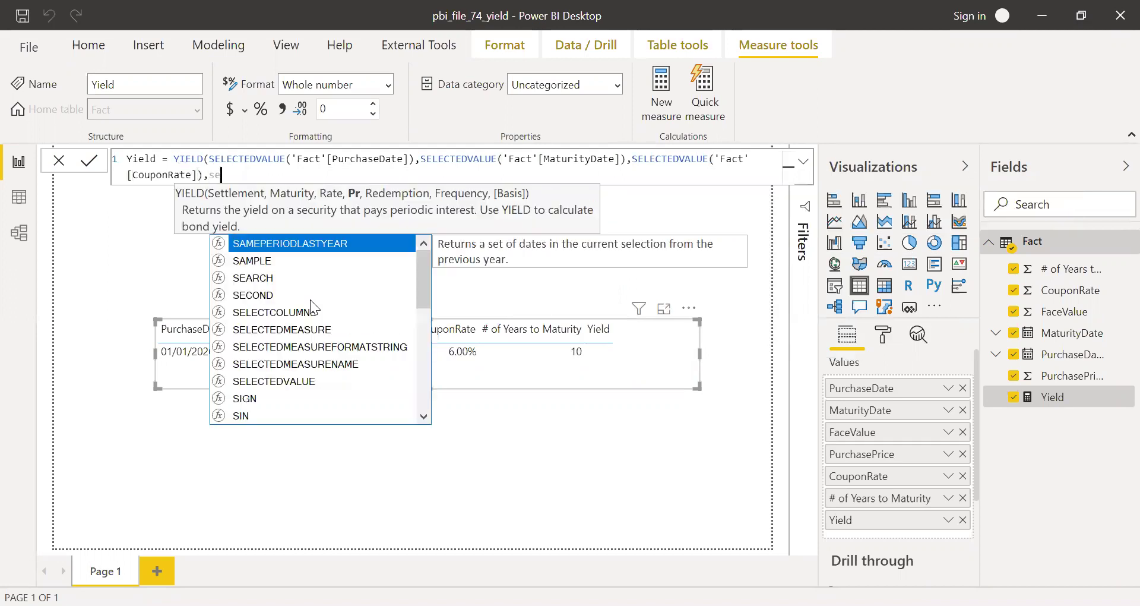
{"action": "type", "text": "le"}
{"action": "key", "text": "Down"}
{"action": "key", "text": "Down"}
{"action": "key", "text": "Down"}
{"action": "key", "text": "Tab"}
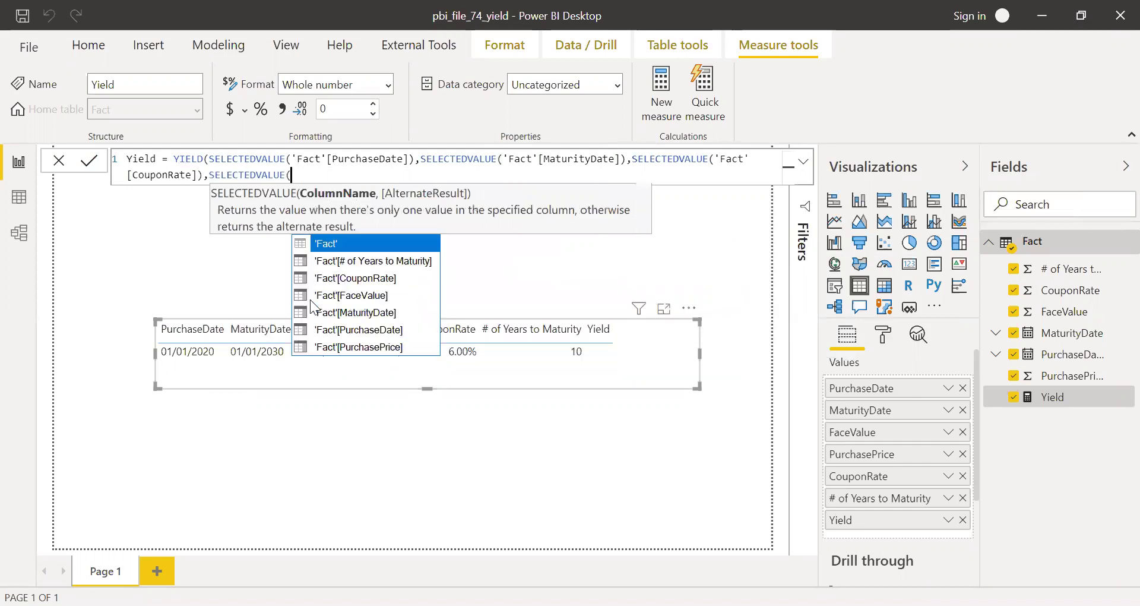
{"action": "key", "text": "Down"}
{"action": "key", "text": "Down"}
{"action": "key", "text": "Down"}
{"action": "key", "text": "Down"}
{"action": "key", "text": "Down"}
{"action": "key", "text": "Down"}
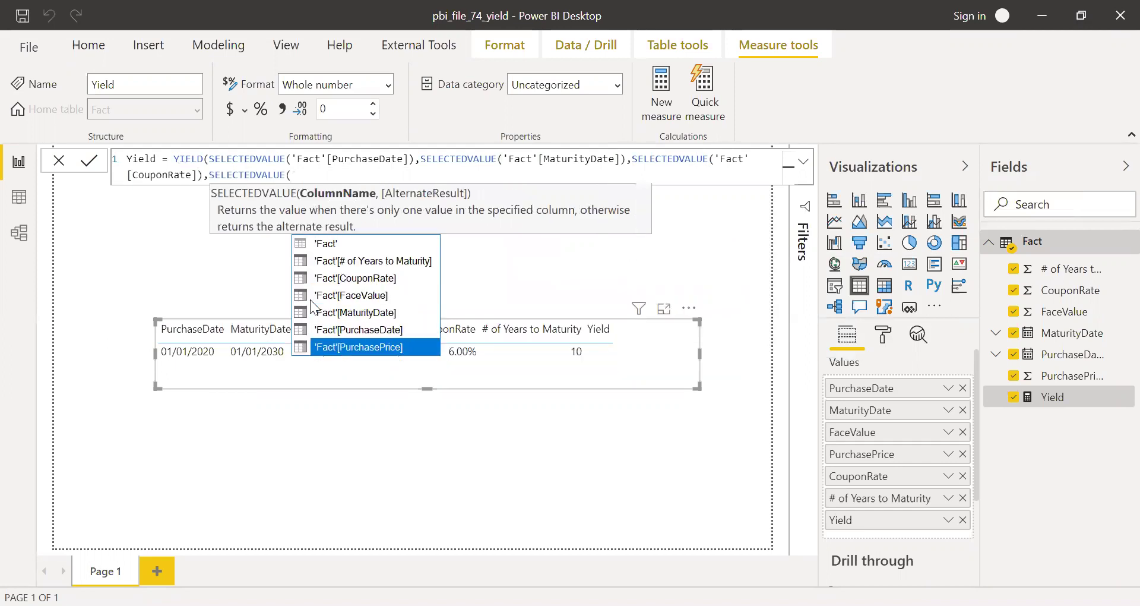
{"action": "key", "text": "Tab"}
{"action": "type", "text": "),"}
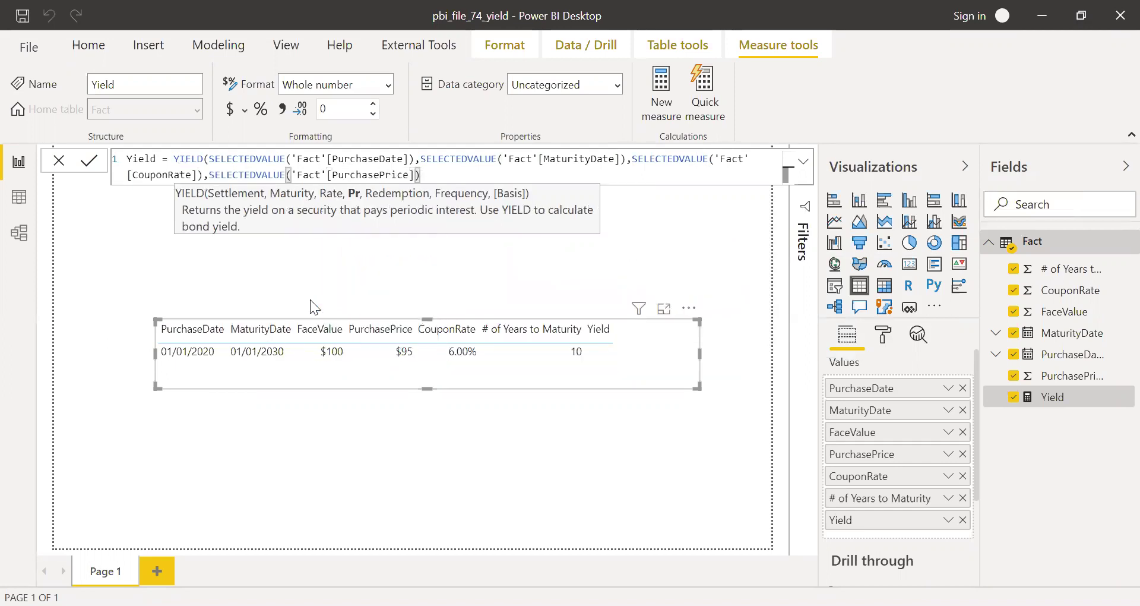
{"action": "type", "text": "sele"}
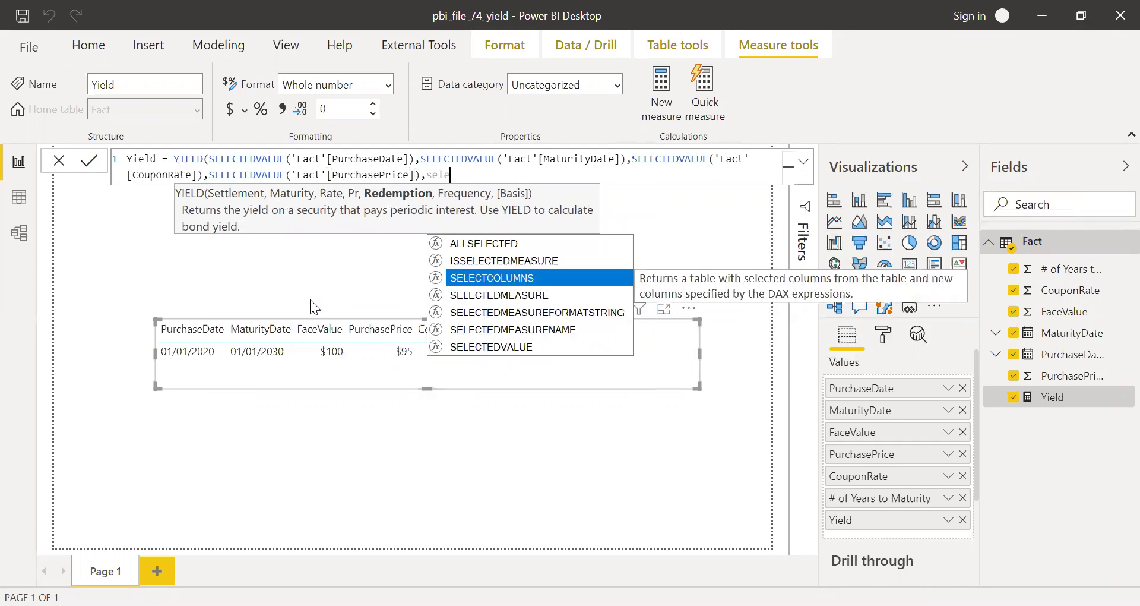
Step: Add SELECTEDVALUE of FaceValue and frequency 1, then commit the Yield measure
{"action": "key", "text": "Down"}
{"action": "key", "text": "Down"}
{"action": "key", "text": "Down"}
{"action": "key", "text": "Down"}
{"action": "key", "text": "Tab"}
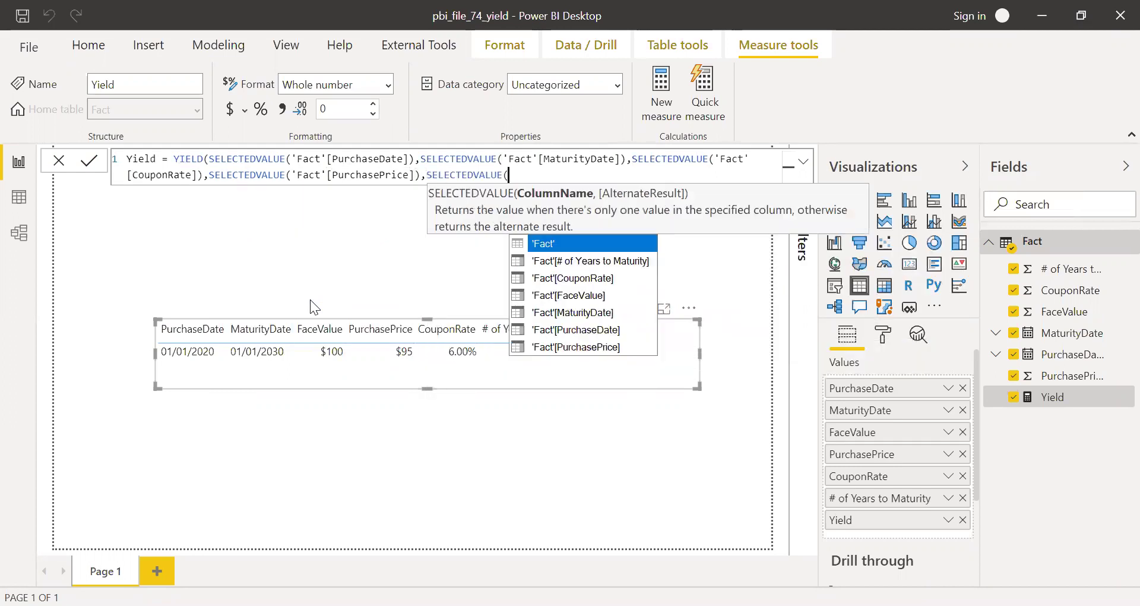
{"action": "key", "text": "Down"}
{"action": "key", "text": "Down"}
{"action": "key", "text": "Down"}
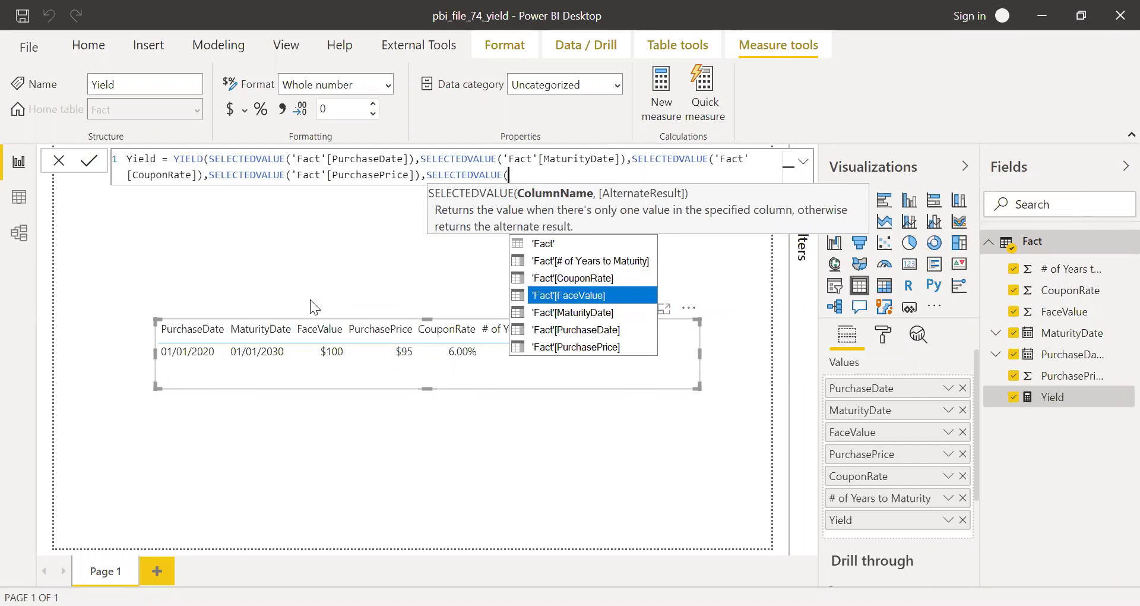
{"action": "key", "text": "Tab"}
{"action": "type", "text": "),"}
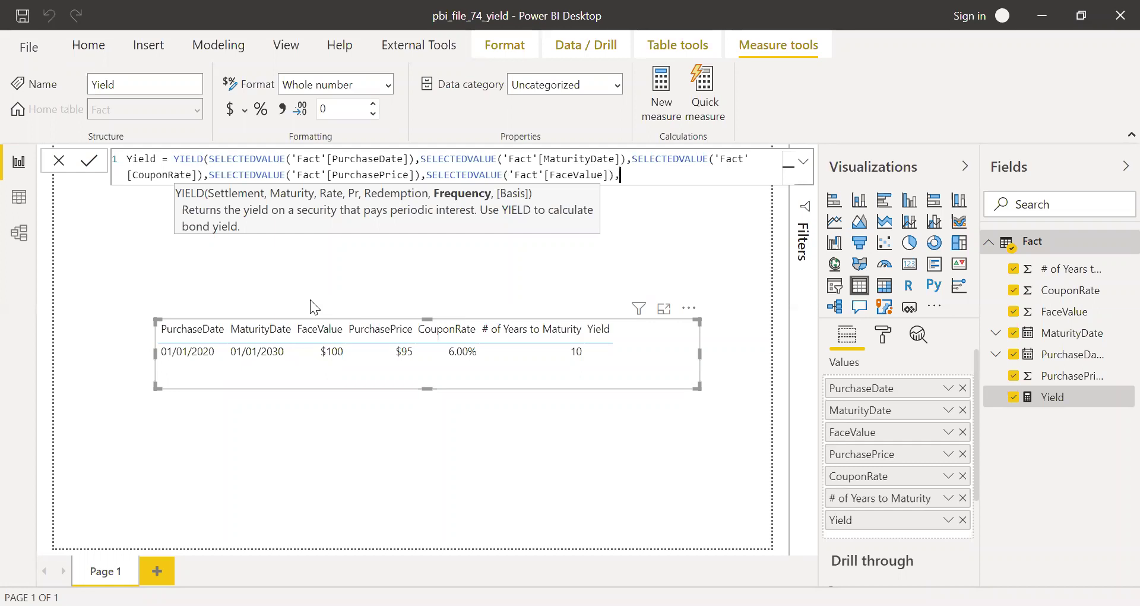
{"action": "type", "text": "1)"}
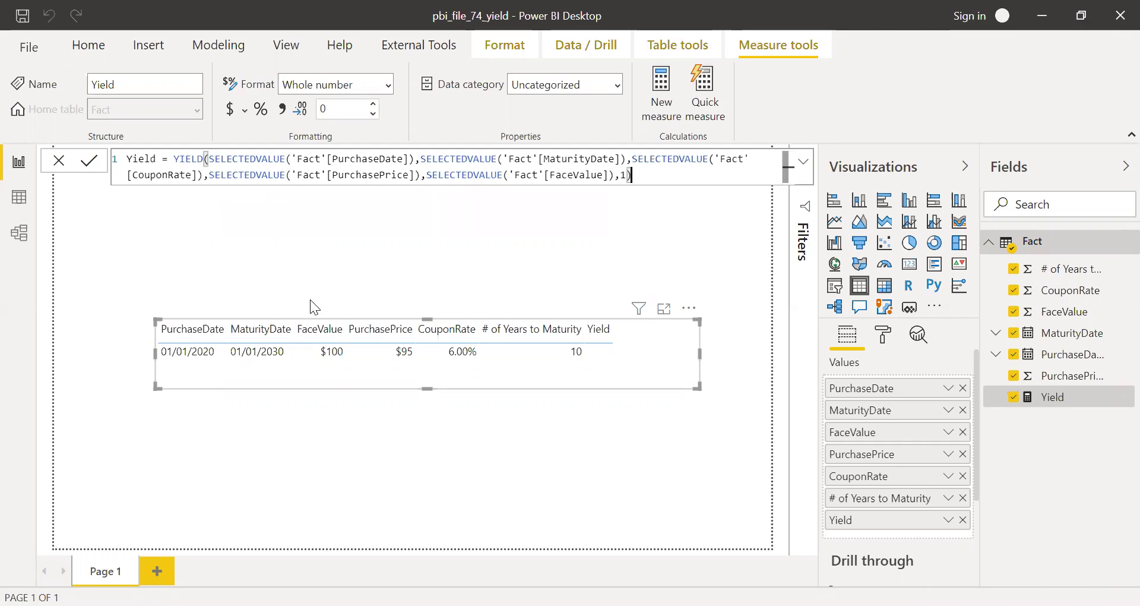
{"action": "key", "text": "Return"}
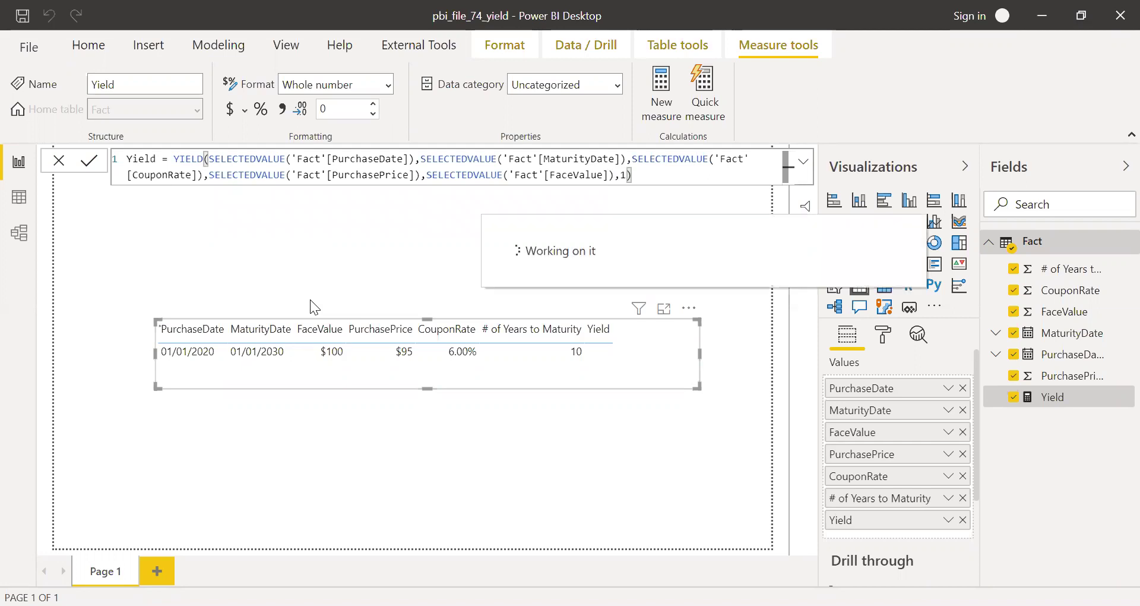
Step: Format Yield as a percentage with 2 decimal places, so the table shows 6.70%
{"action": "left_click", "coordinate": [261, 109]}
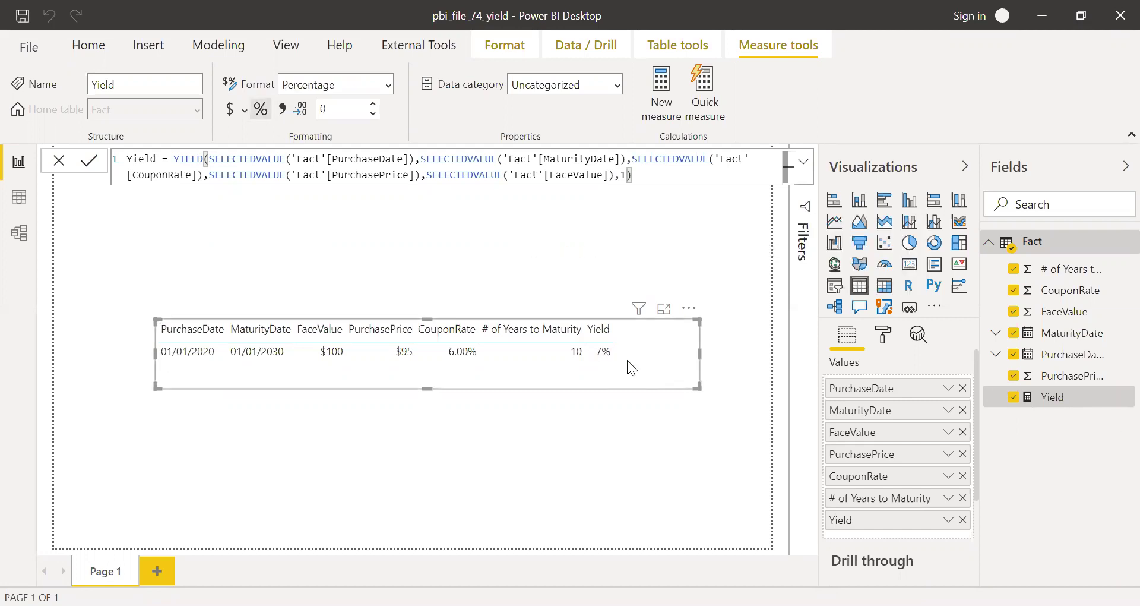
{"action": "left_click", "coordinate": [373, 105]}
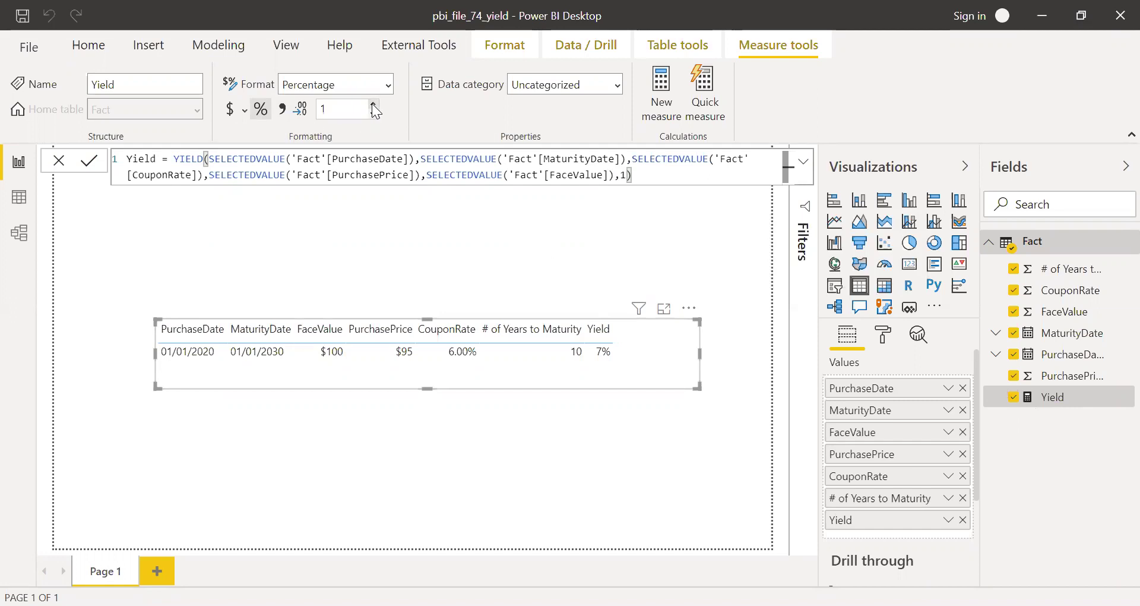
{"action": "left_click", "coordinate": [373, 105]}
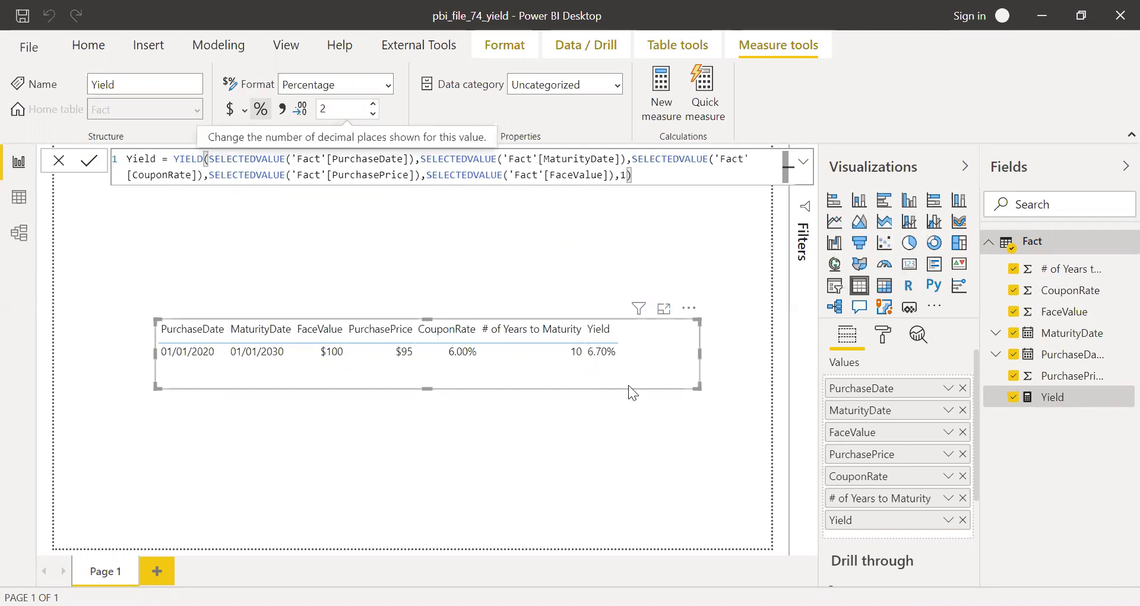
{"action": "left_click", "coordinate": [655, 464]}
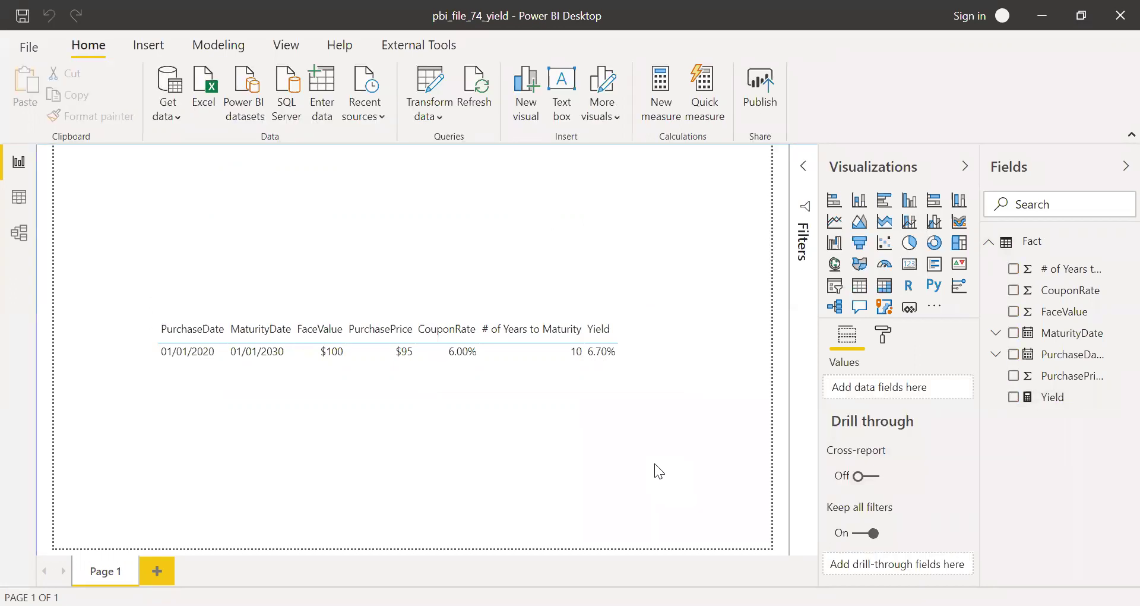